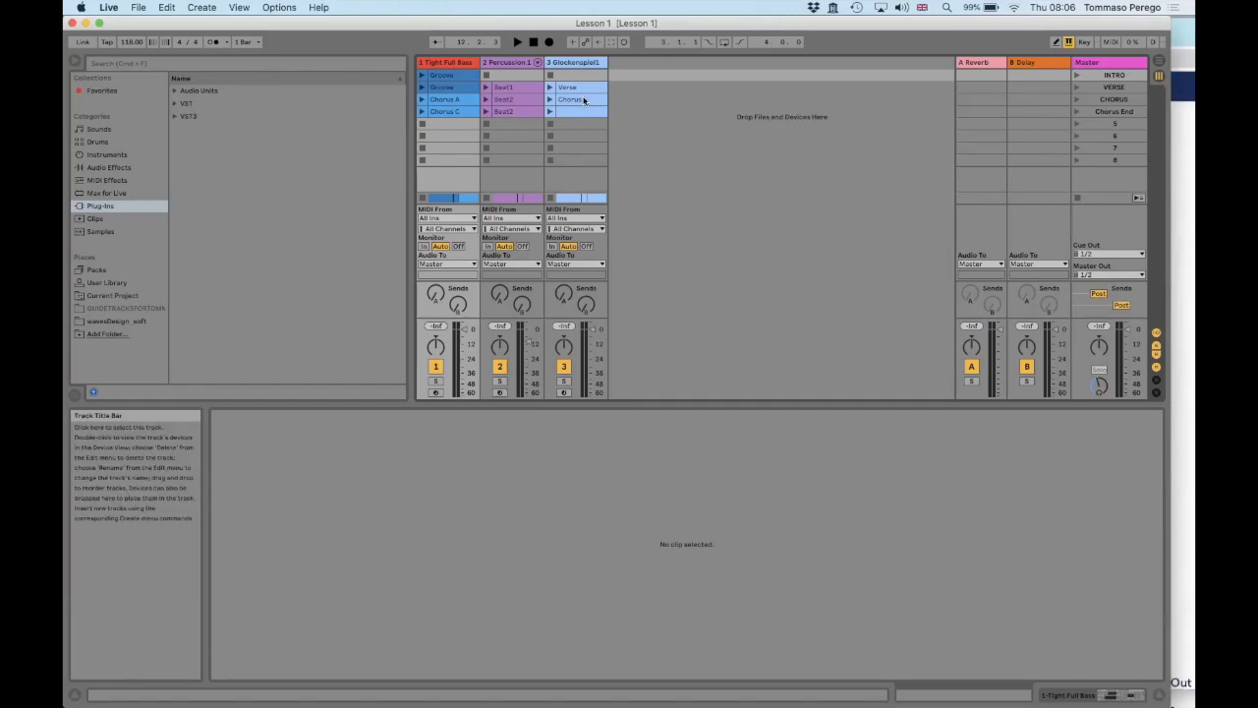
# Switch to Chrome to examine the lesson page's Resources section and its song files download entry, and return to Live
pyautogui.press('super+Tab')
pyautogui.scroll(-5, 823, 387)
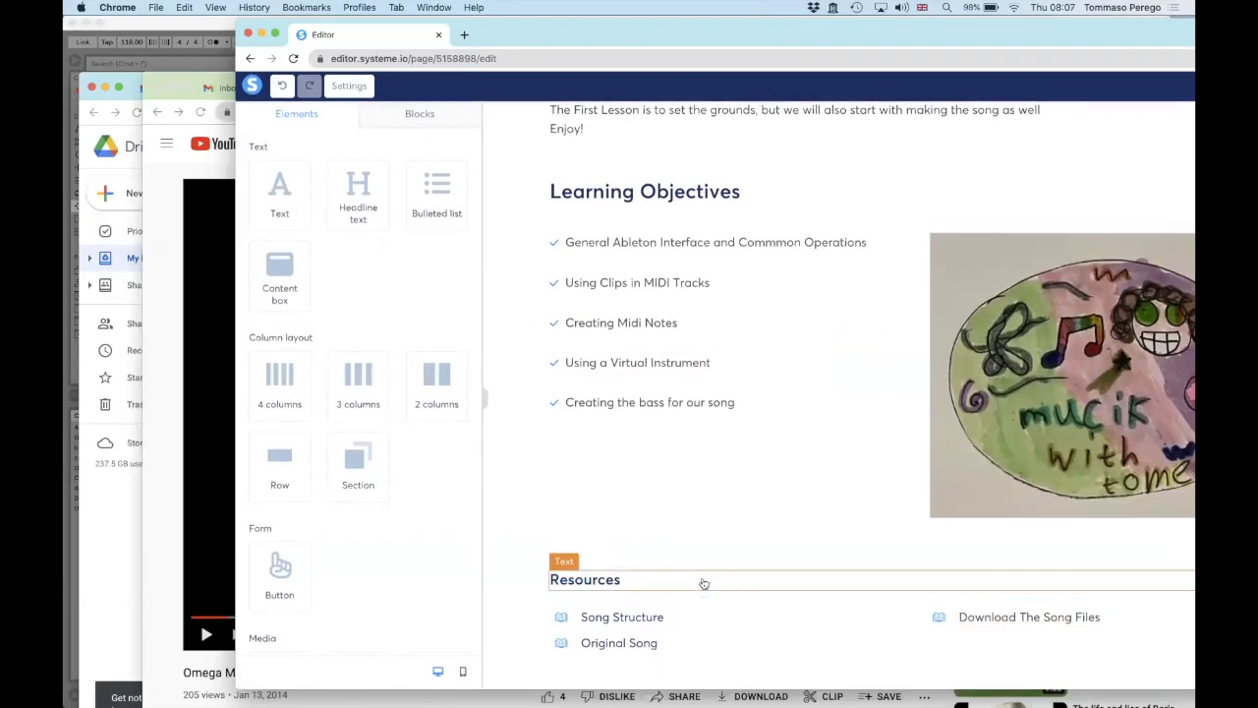
pyautogui.press('super+Tab')
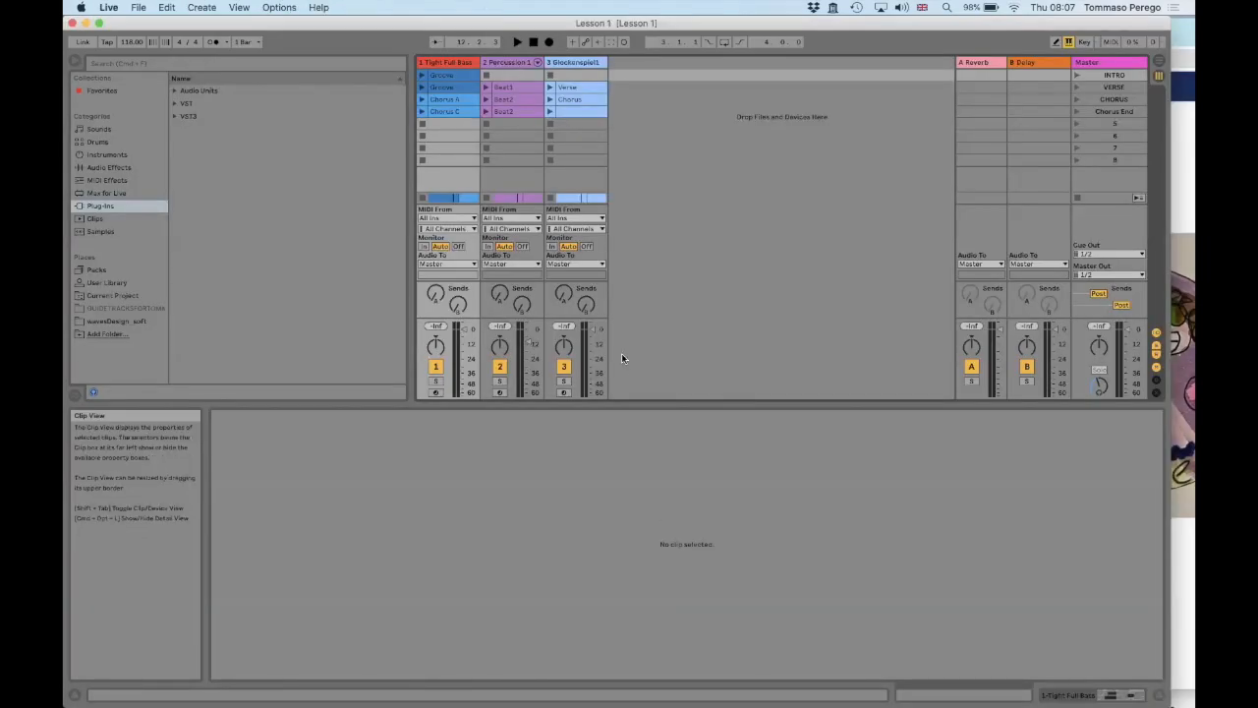
pyautogui.press('super+Tab')
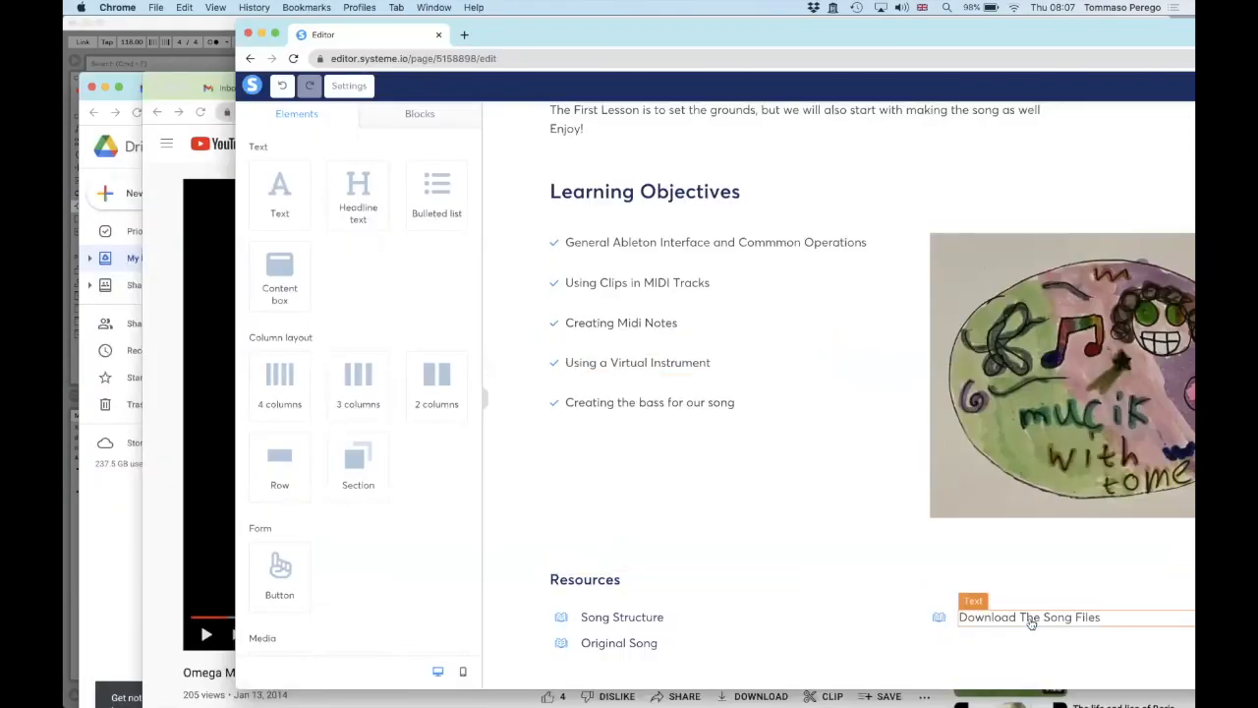
pyautogui.press('super+Tab')
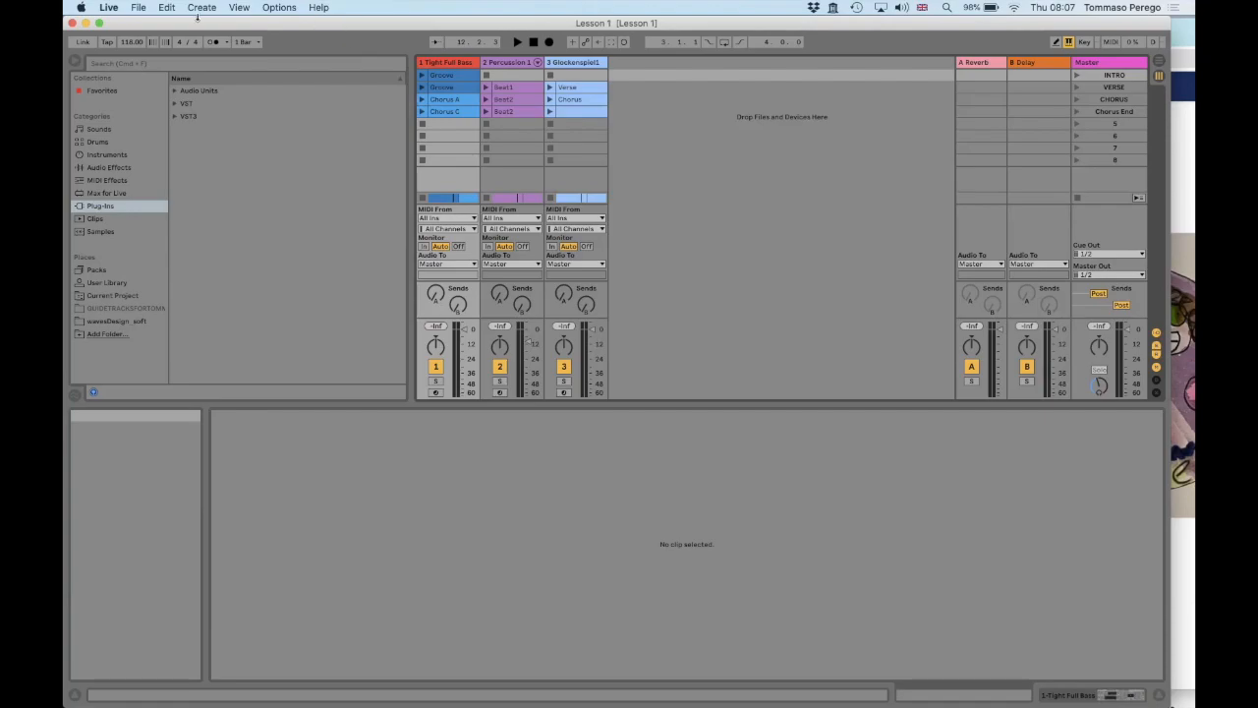
# Open Live's preferences at the Record, Warp and Launch settings and examine the recording and warp options
pyautogui.click(109, 7)
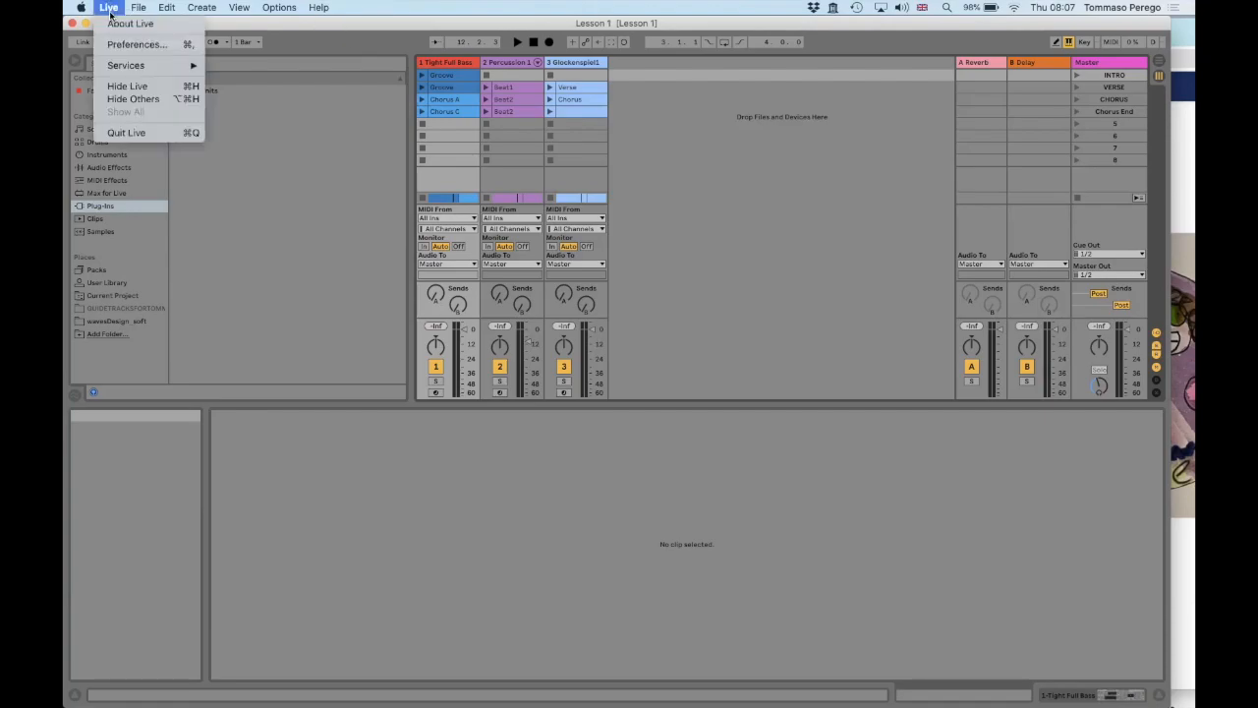
pyautogui.click(122, 44)
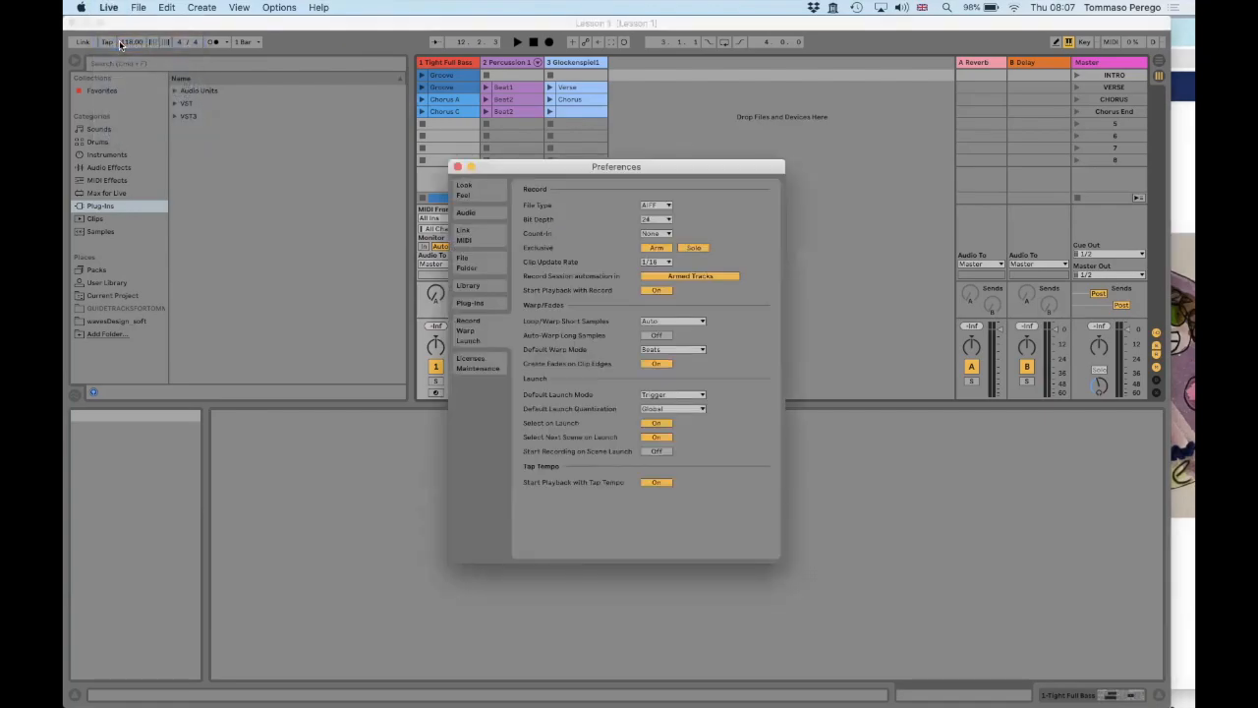
pyautogui.click(470, 236)
pyautogui.click(473, 212)
pyautogui.click(473, 242)
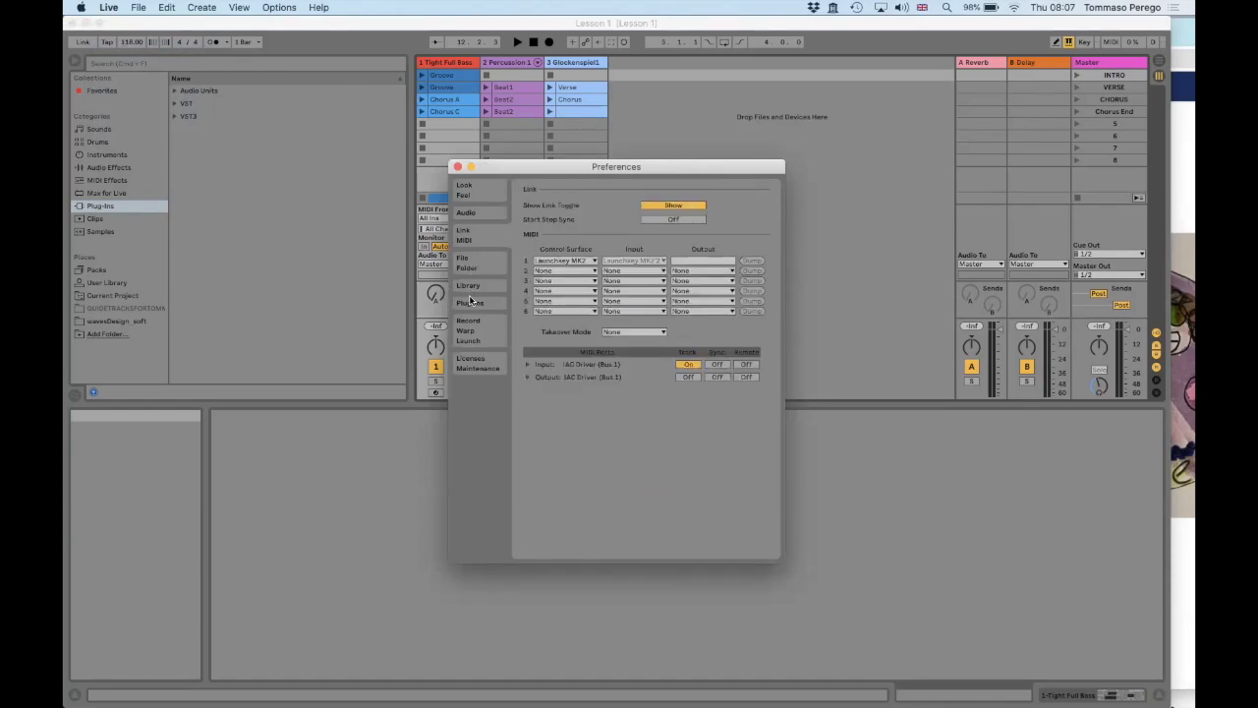
pyautogui.click(482, 340)
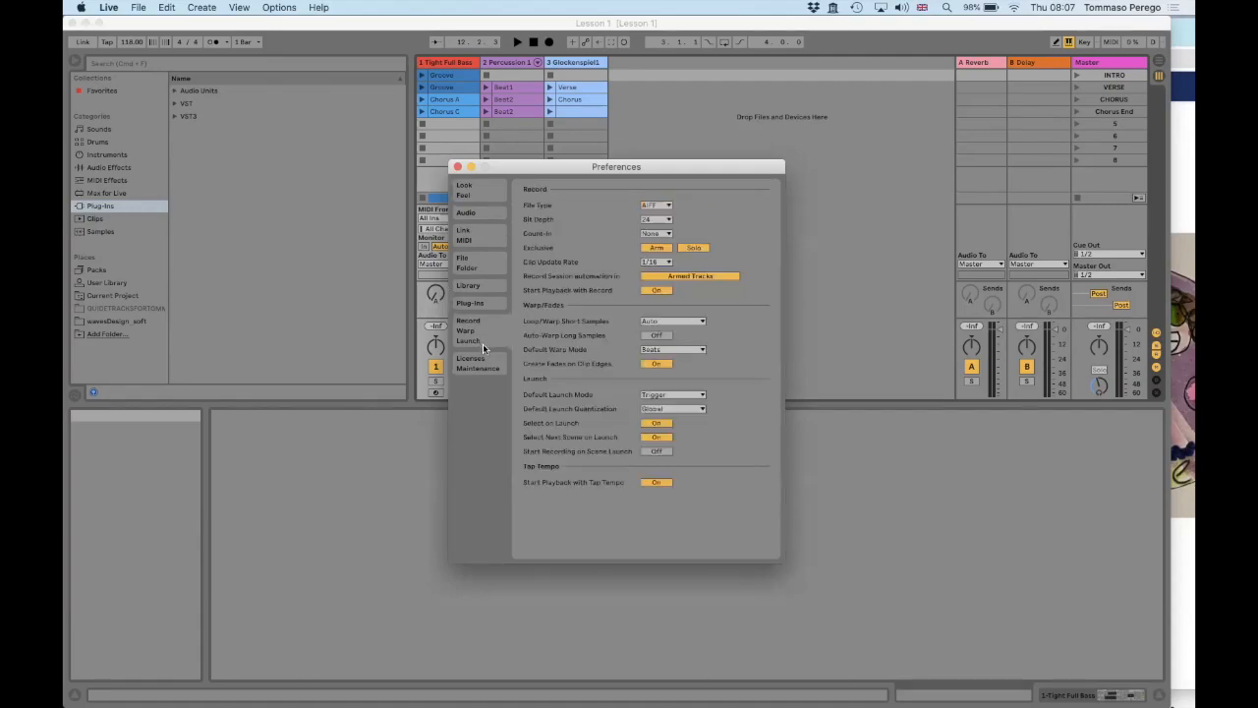
pyautogui.moveTo(676, 165); pyautogui.dragTo(680, 61)
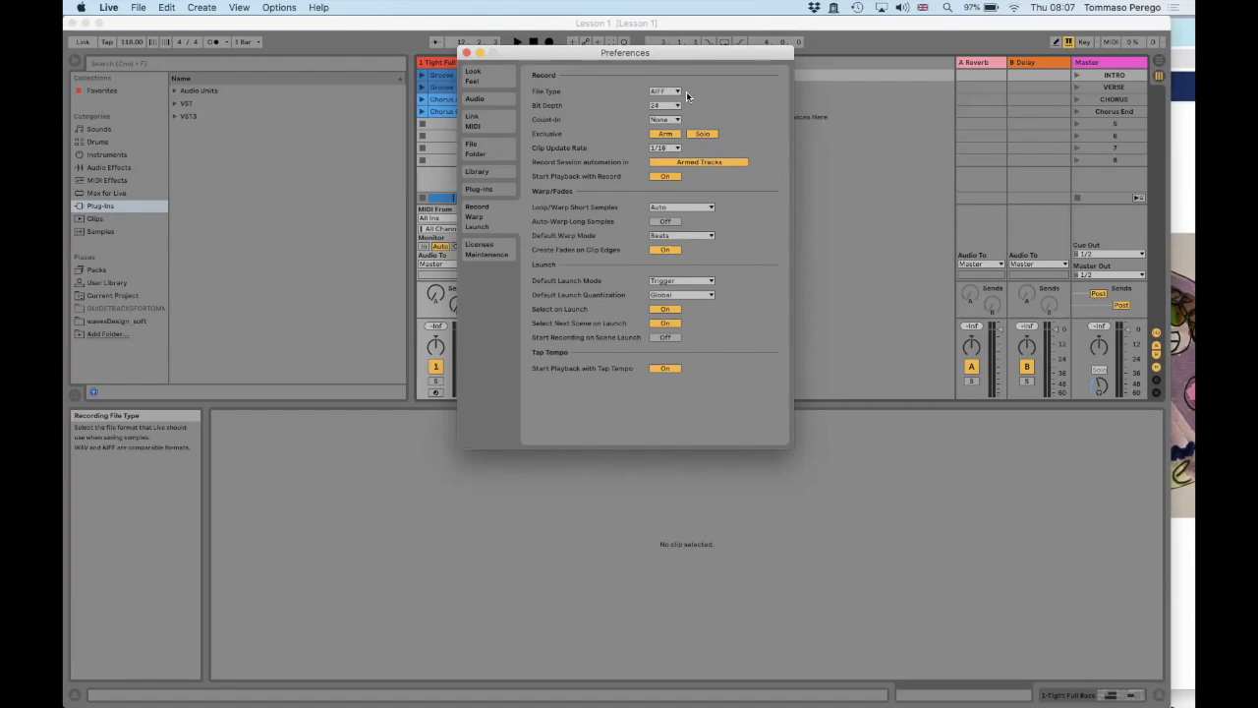
pyautogui.moveTo(541, 46); pyautogui.dragTo(751, 49)
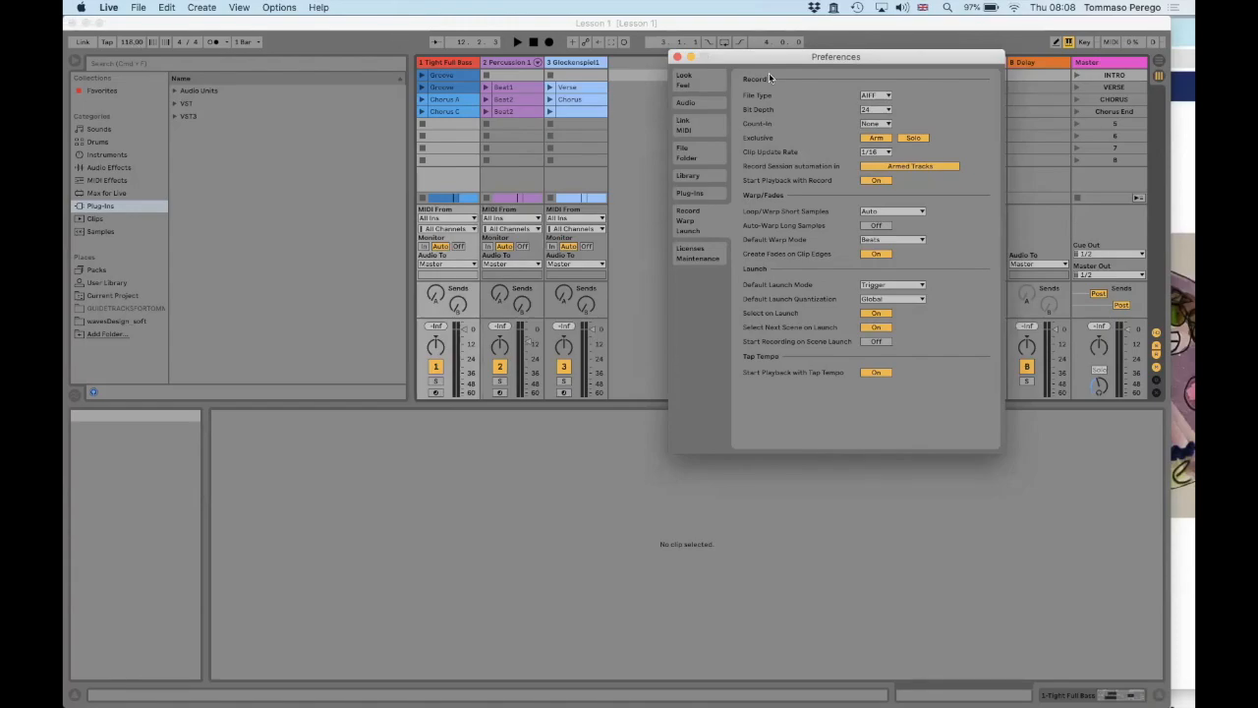
pyautogui.moveTo(758, 60); pyautogui.dragTo(489, 167)
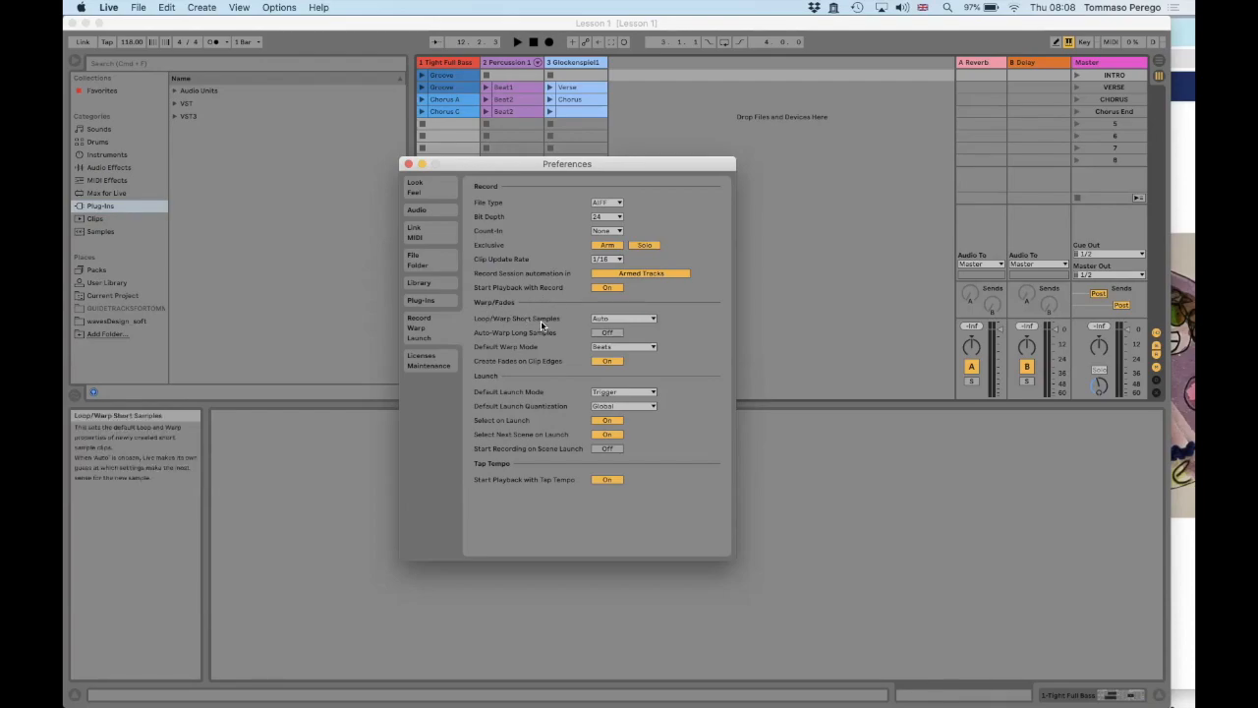
# Review the choices for Loop/Warp Short Samples, keeping Auto, and for Default Warp Mode, and close the preferences
pyautogui.click(615, 318)
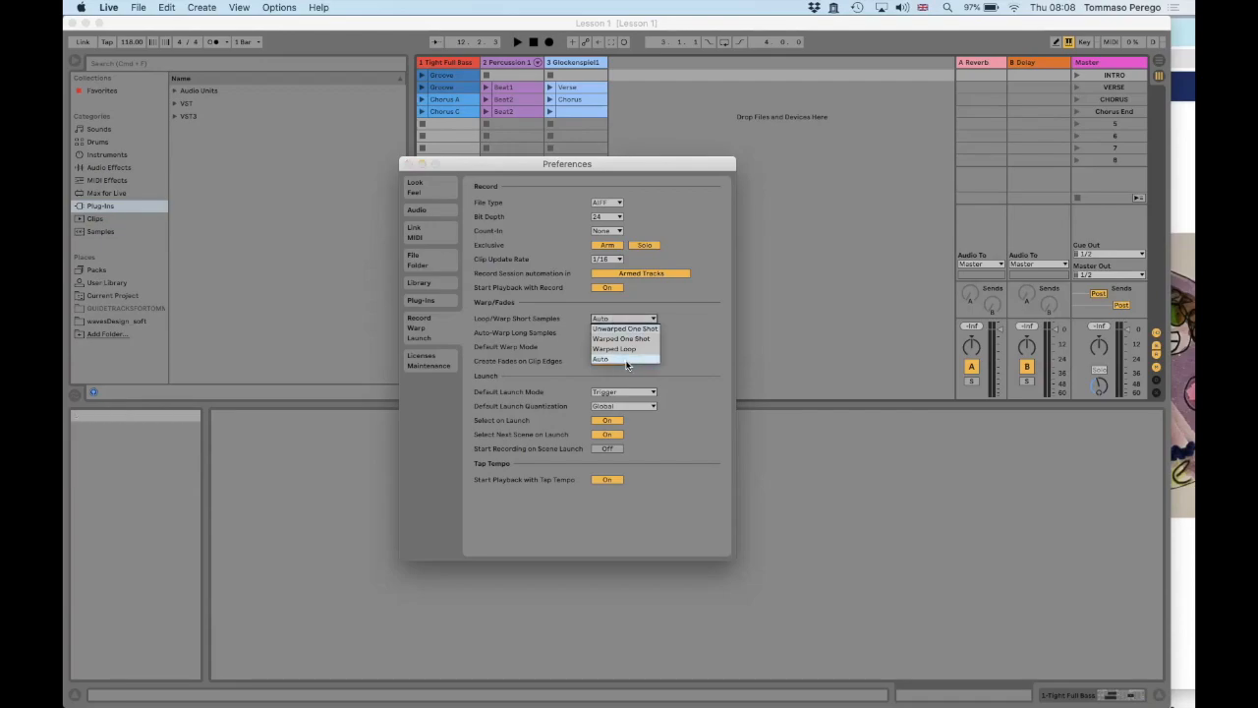
pyautogui.click(626, 362)
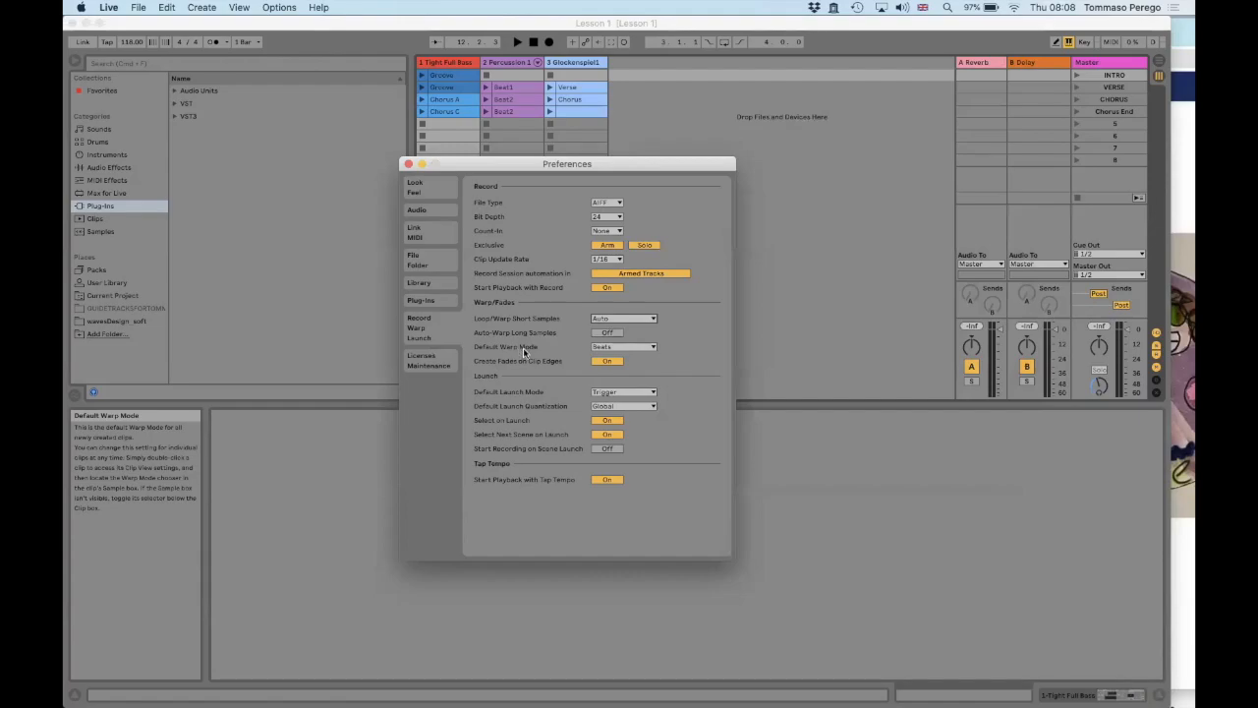
pyautogui.click(611, 350)
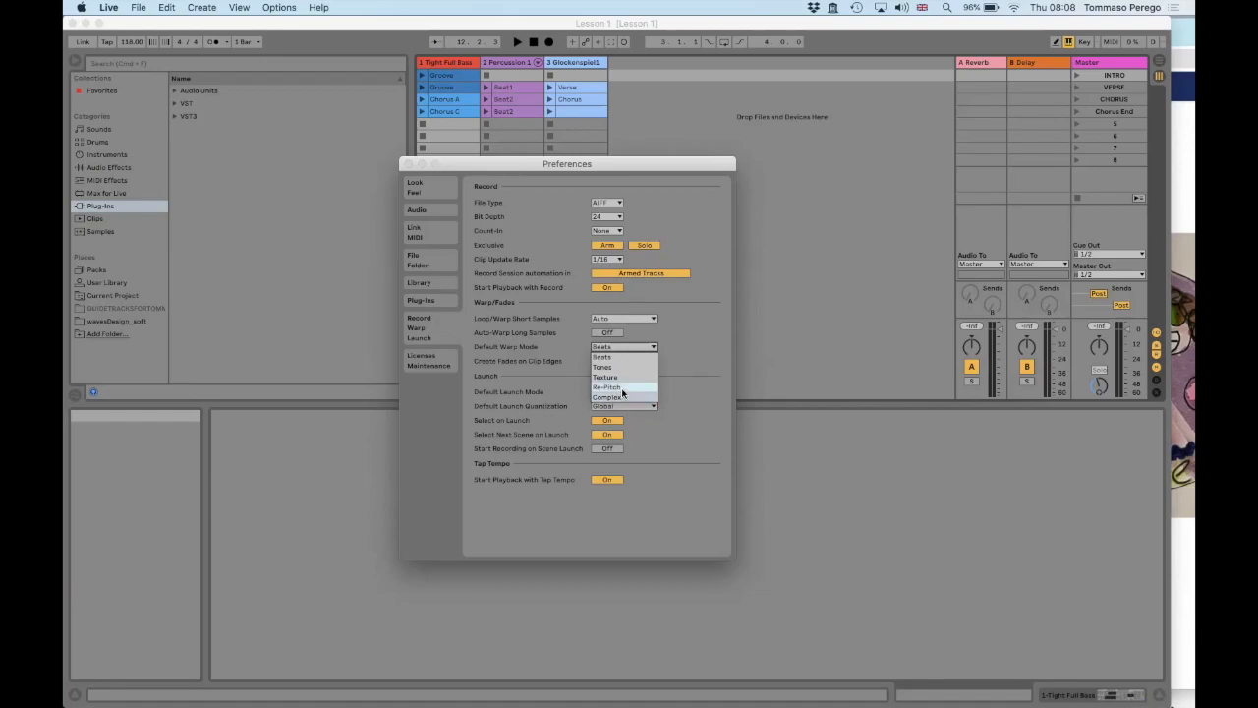
pyautogui.click(679, 366)
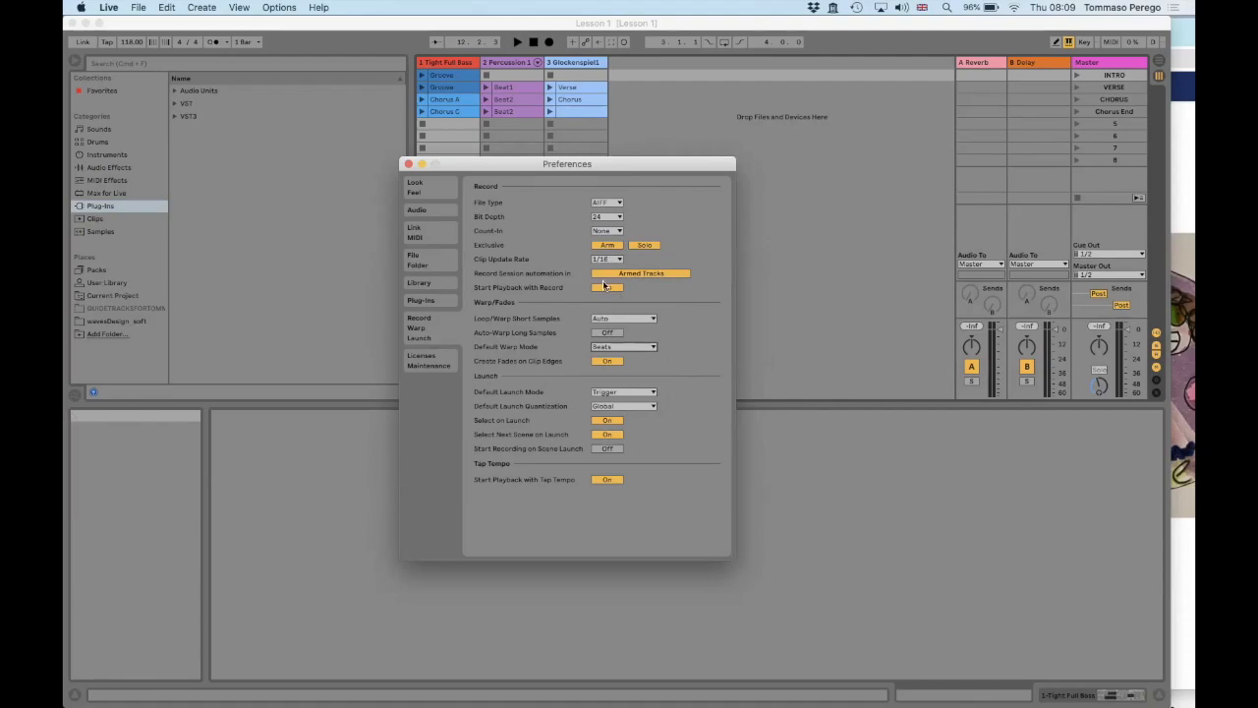
pyautogui.click(408, 164)
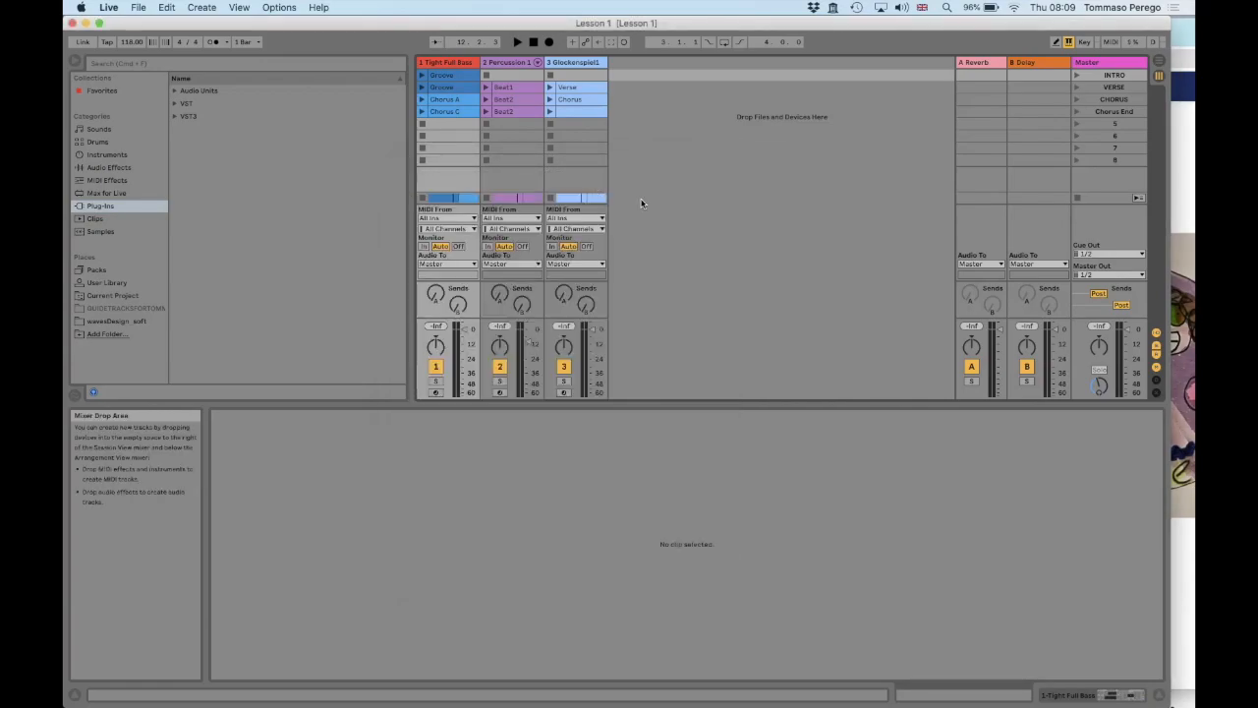
# Switch to Finder, open the LEARN ABLETON IN ONE SONG folder on the Desktop beside Live's tracks, and select Ukulele1.wav
pyautogui.press('super+Tab')
pyautogui.press('super+Tab')
pyautogui.press('super+Tab')
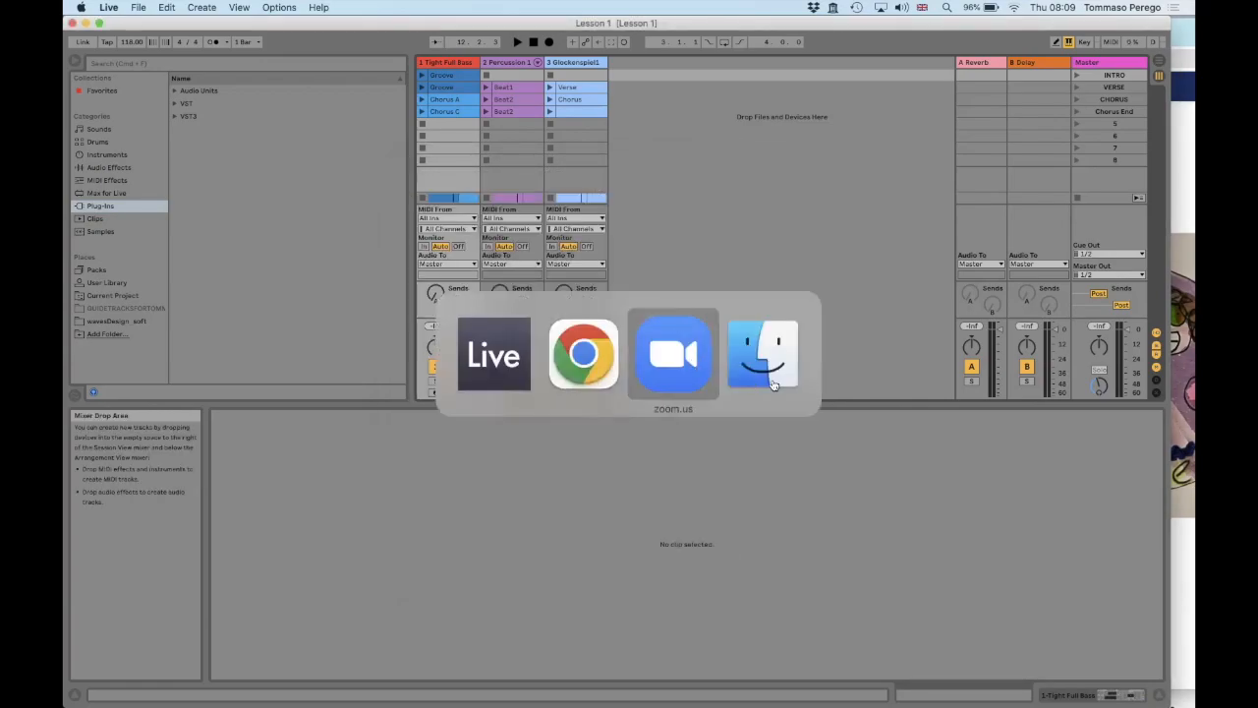
pyautogui.press('super+n')
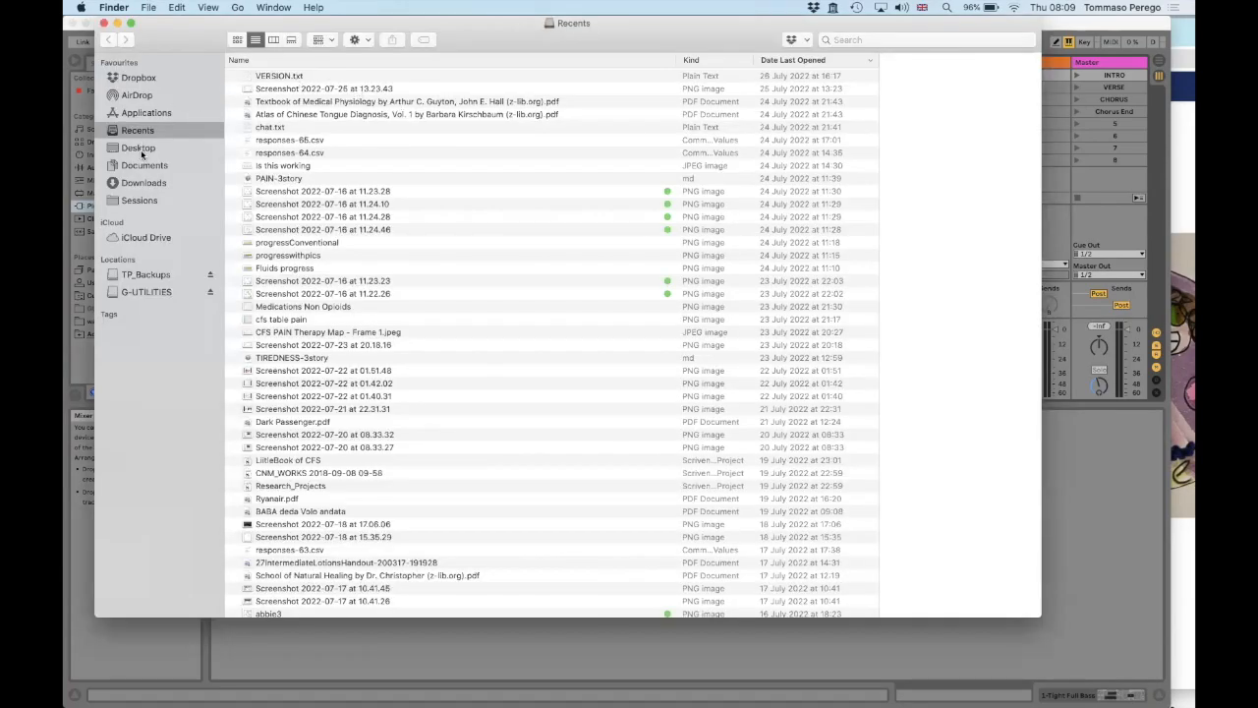
pyautogui.click(139, 147)
pyautogui.doubleClick(282, 78)
pyautogui.moveTo(200, 39); pyautogui.dragTo(539, 580)
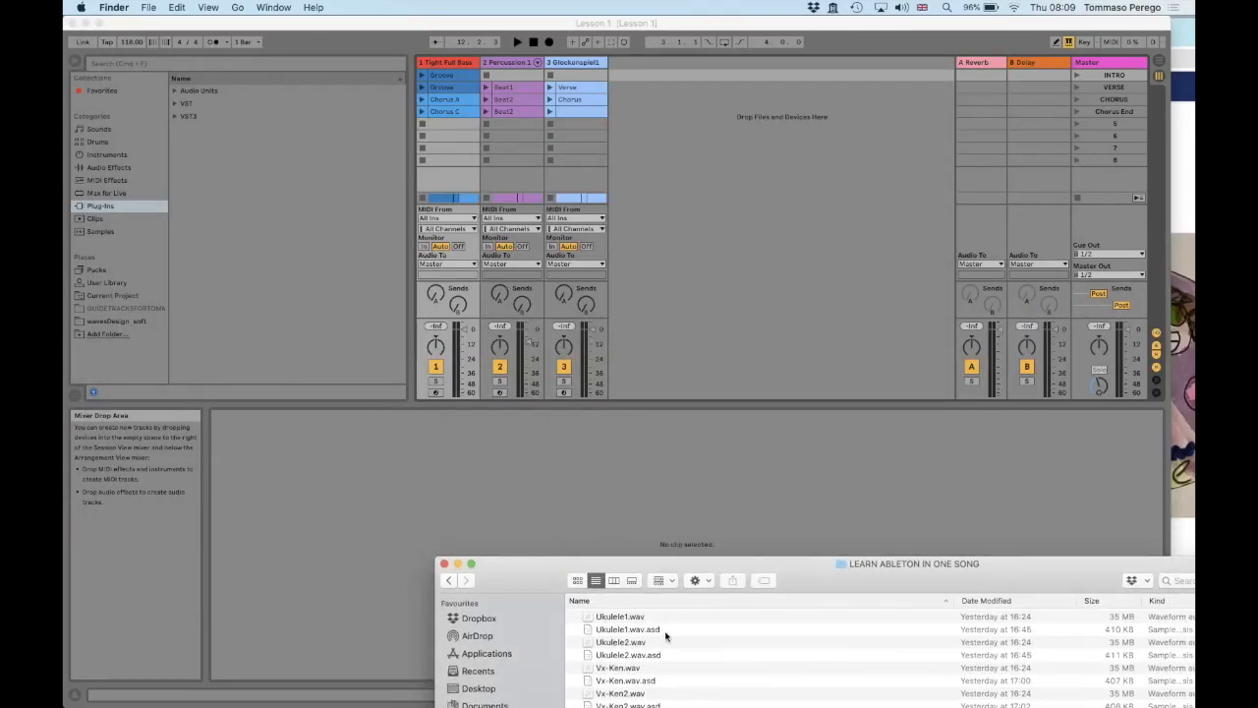
pyautogui.click(606, 617)
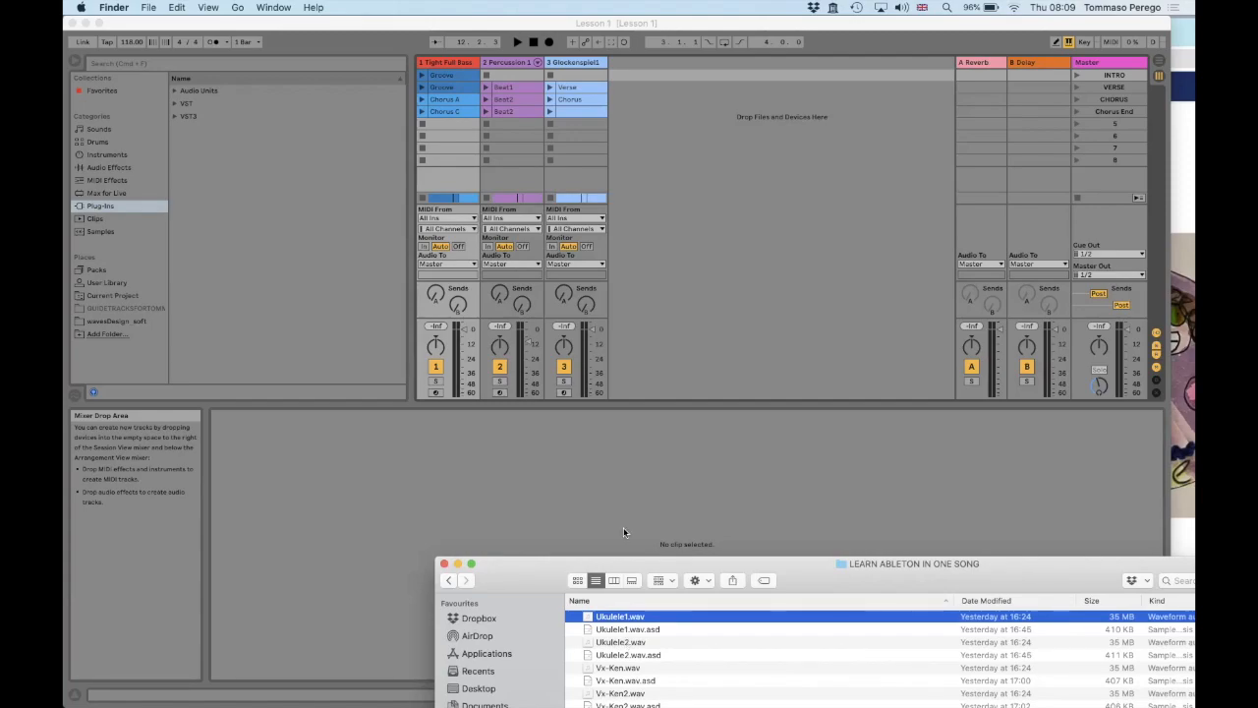
# Show Live's Arrangement View and import Ukulele1.wav from the Finder folder as a new audio track below the Glockenspiel track
pyautogui.click(642, 350)
pyautogui.press('Tab')
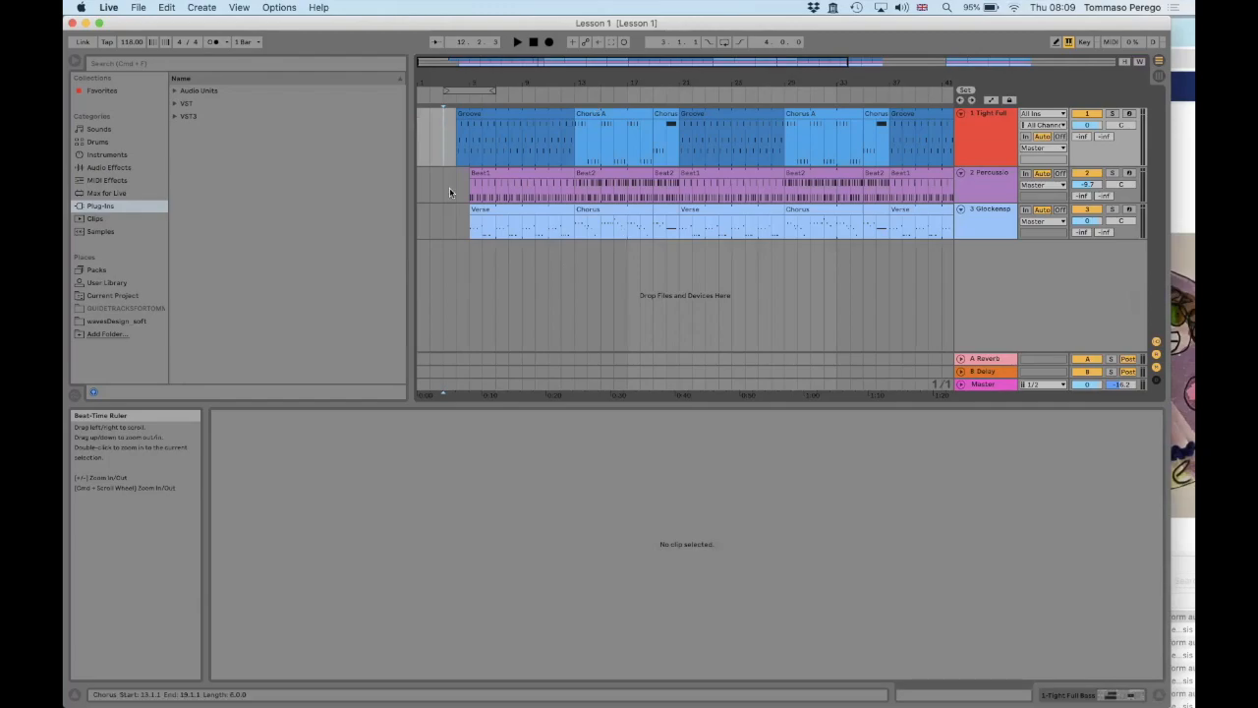
pyautogui.press('super+Tab')
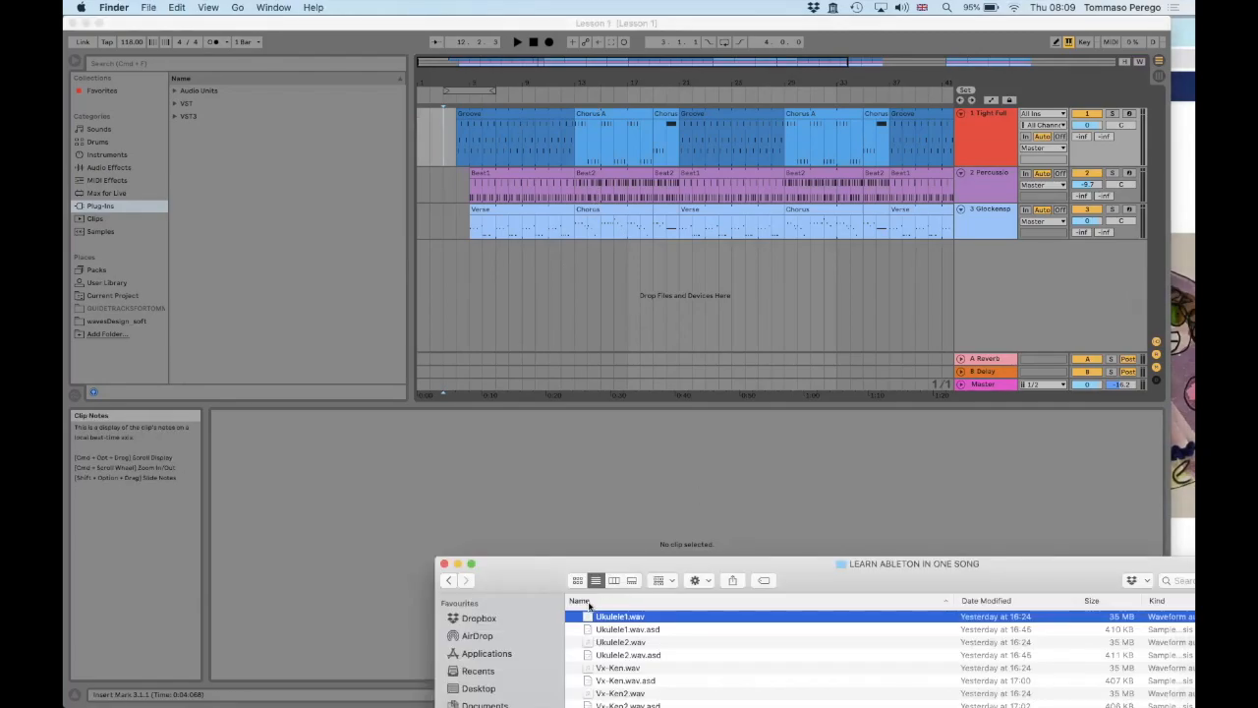
pyautogui.moveTo(590, 617)
pyautogui.mouseDown()
pyautogui.moveTo(623, 346)
pyautogui.moveTo(660, 344)
pyautogui.moveTo(602, 305)
pyautogui.mouseUp()
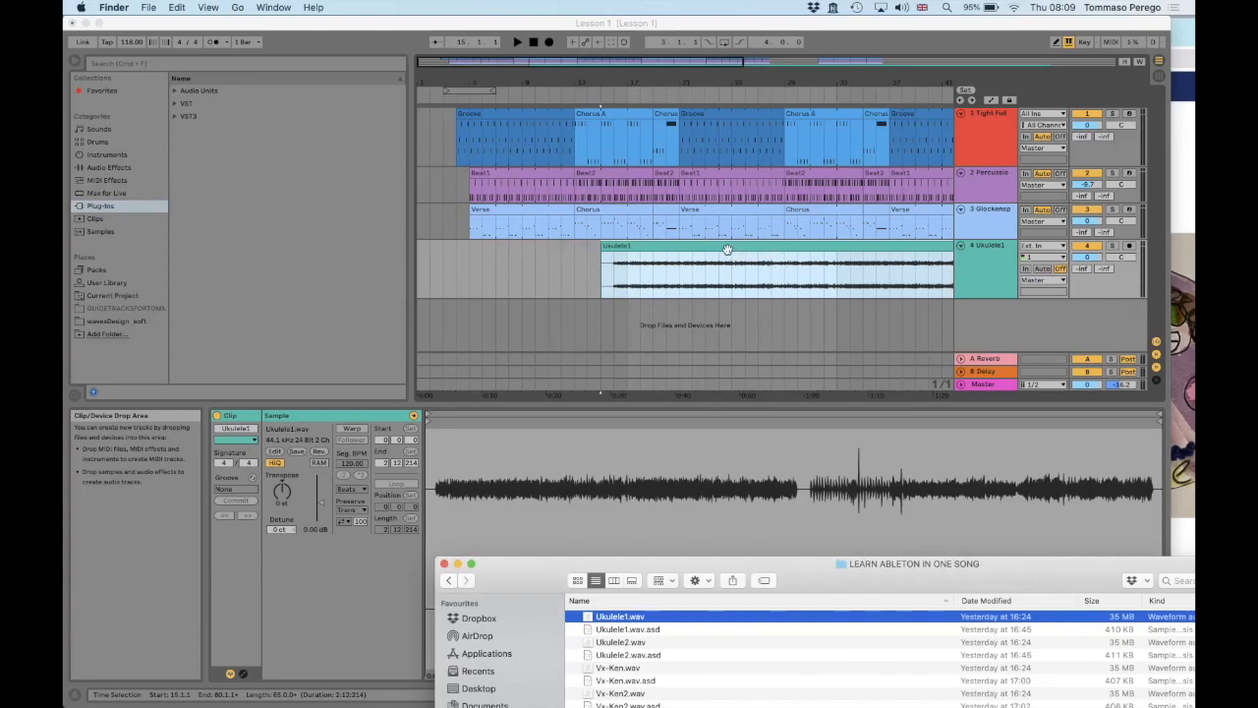
pyautogui.hscroll(10, 727, 250)
pyautogui.hscroll(-10, 728, 250)
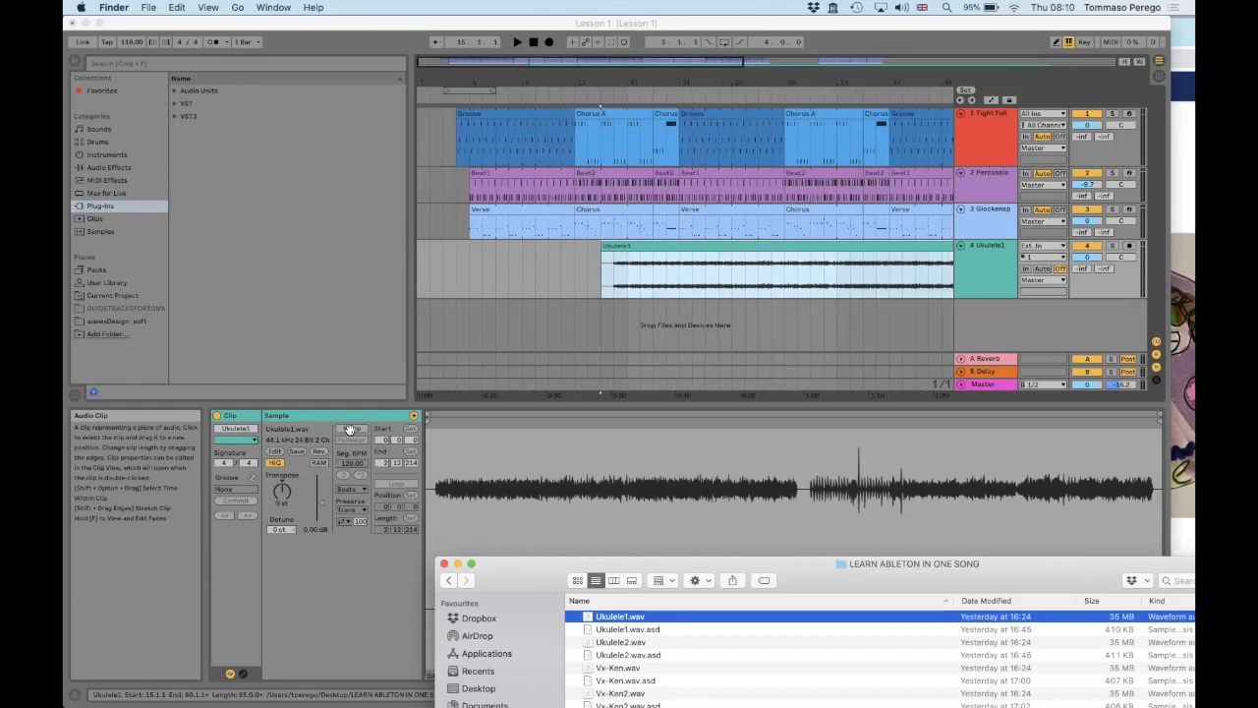
# Move the Ukulele1 clip to the very start of the arrangement and enable Warp for it
pyautogui.click(702, 255)
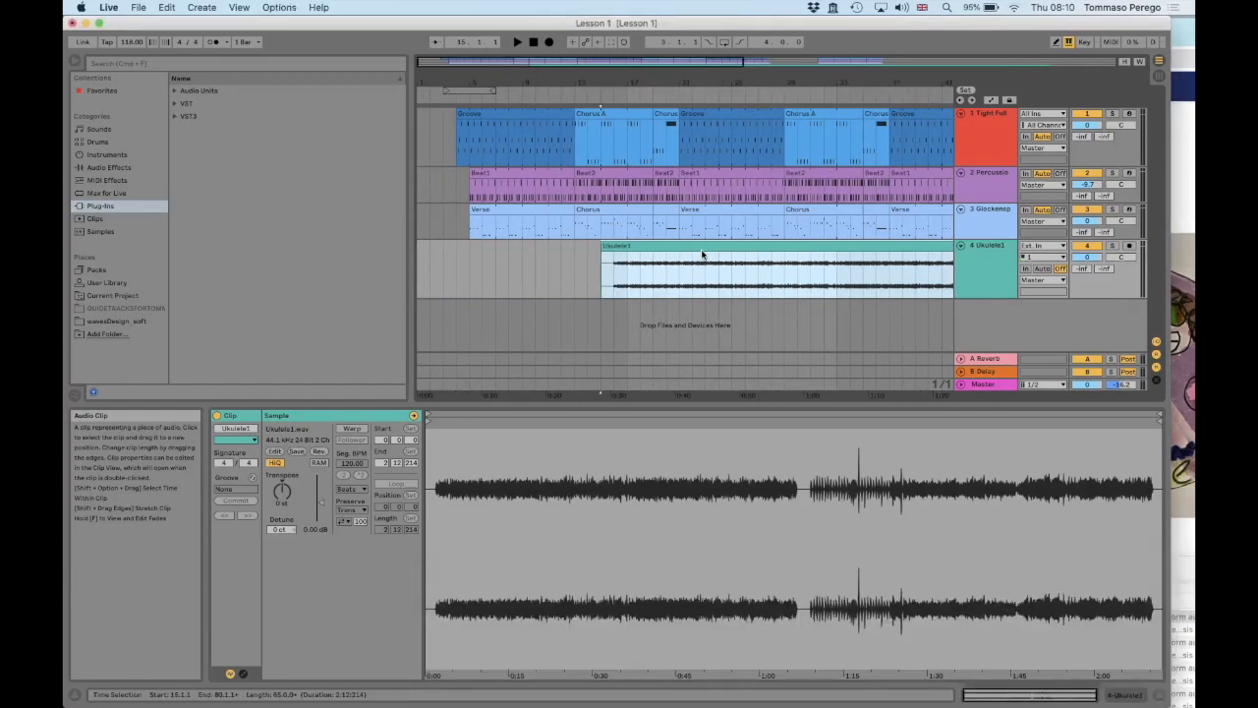
pyautogui.moveTo(668, 253); pyautogui.dragTo(468, 262)
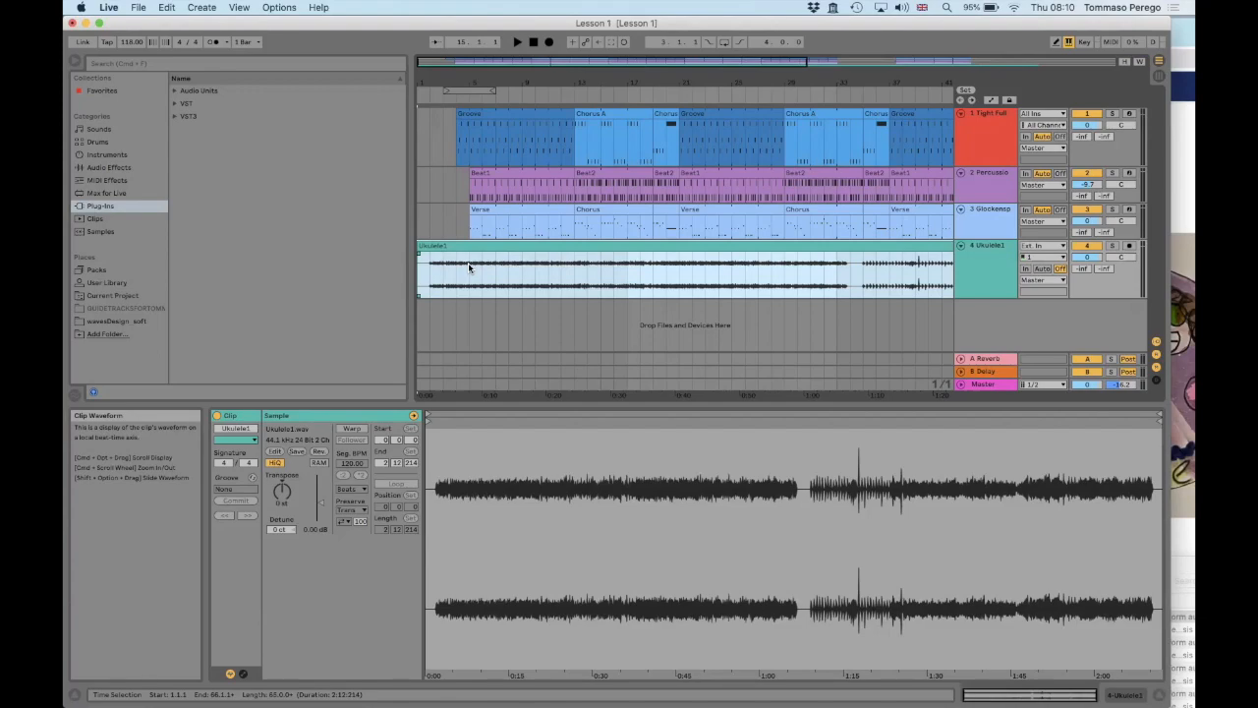
pyautogui.click(351, 430)
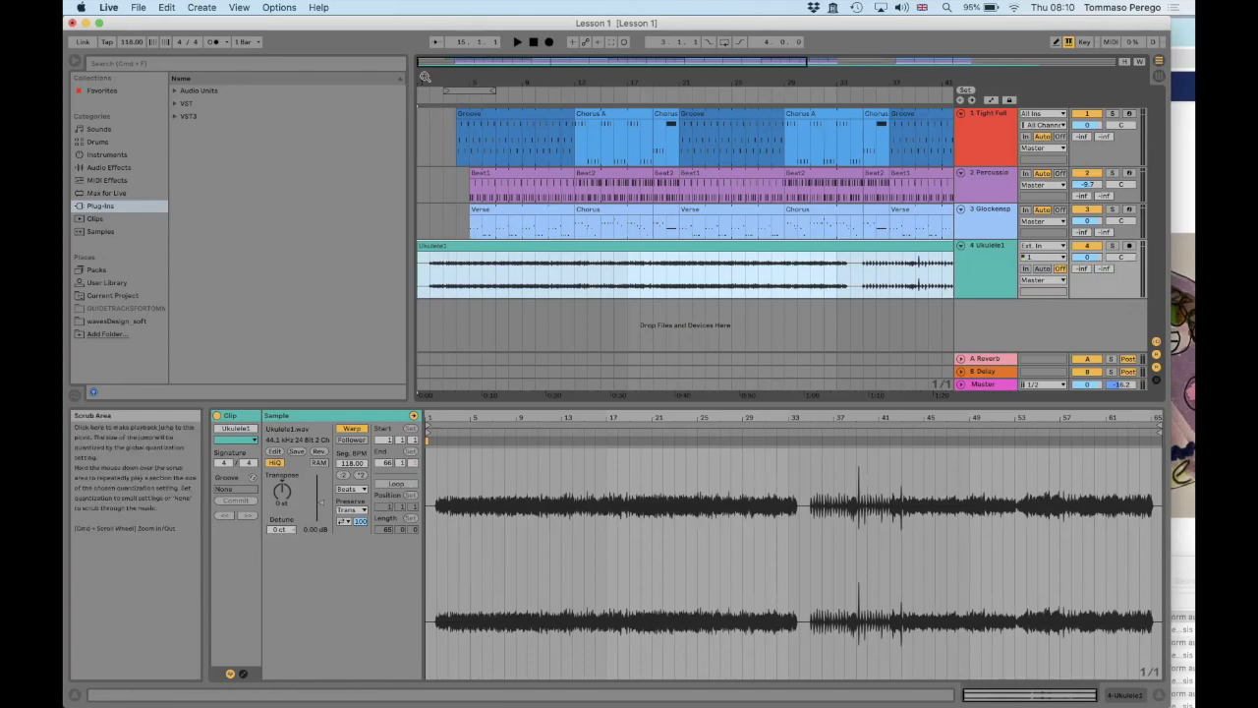
# Move the Ukulele1 clip to start at 3.3.1 and play the arrangement from bar 3 to check its alignment
pyautogui.moveTo(481, 82); pyautogui.dragTo(482, 180)
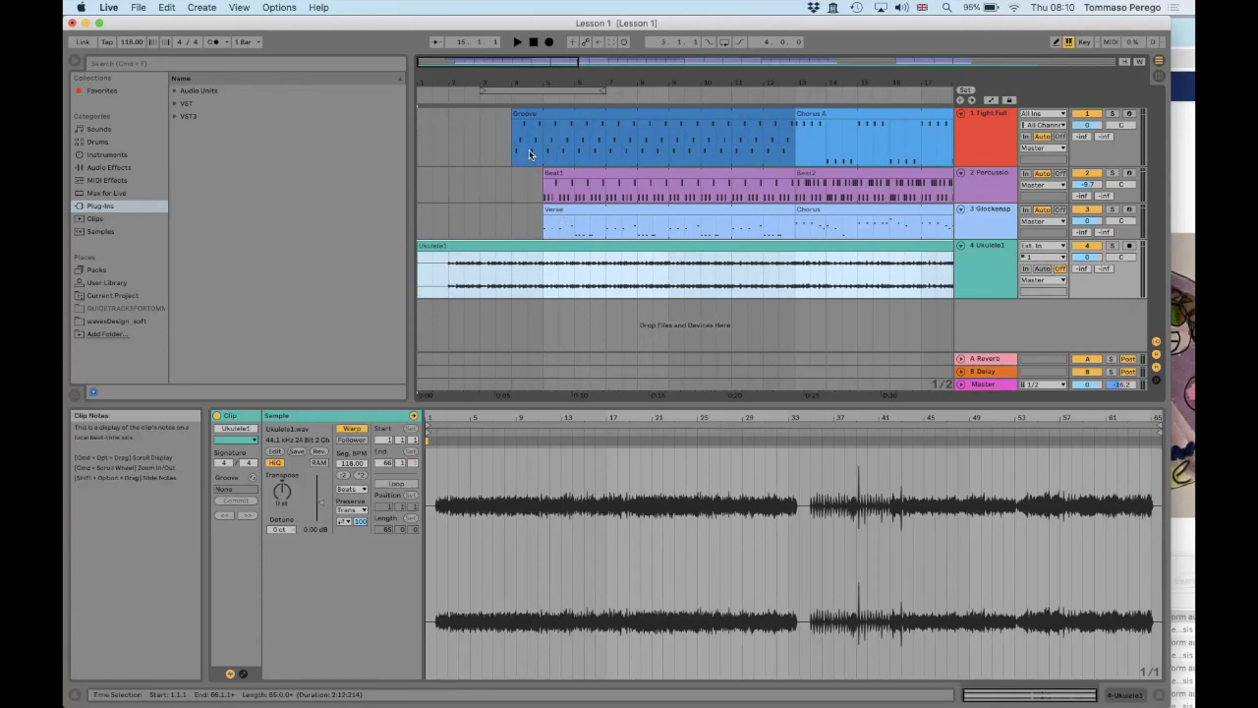
pyautogui.moveTo(443, 247); pyautogui.dragTo(508, 246)
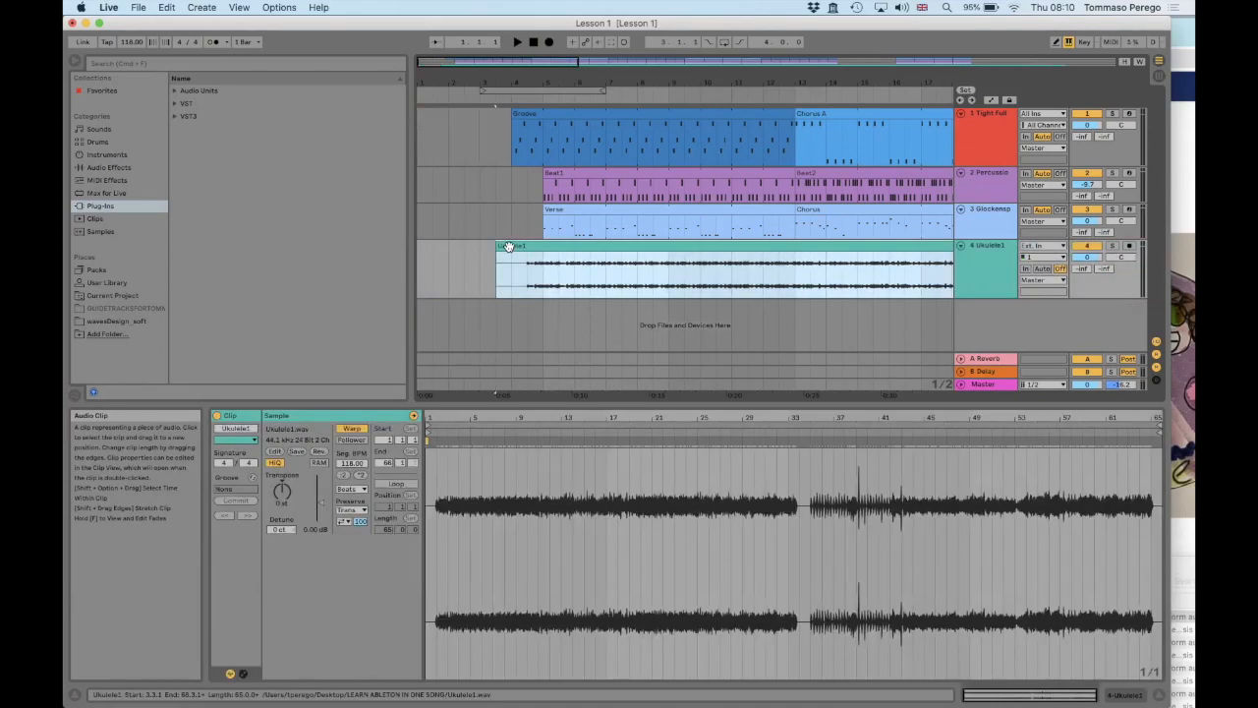
pyautogui.press('space')
pyautogui.click(483, 135)
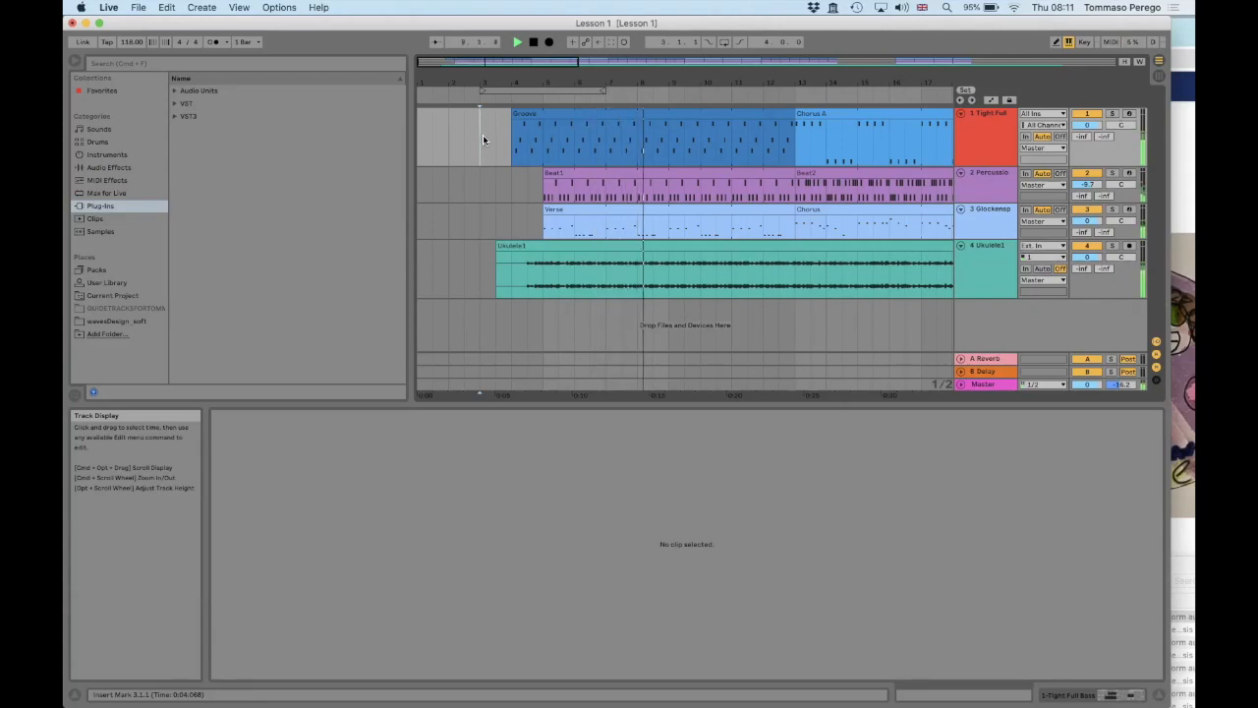
pyautogui.moveTo(527, 78); pyautogui.dragTo(521, 80)
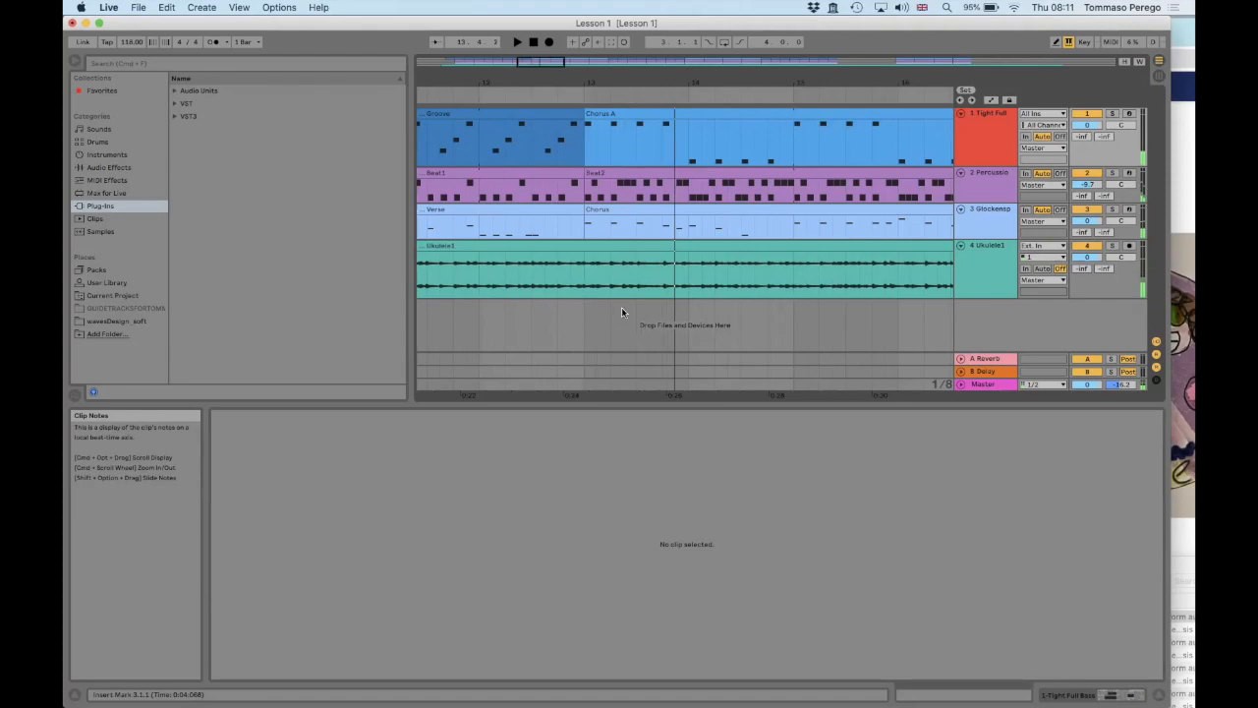
pyautogui.click(636, 261)
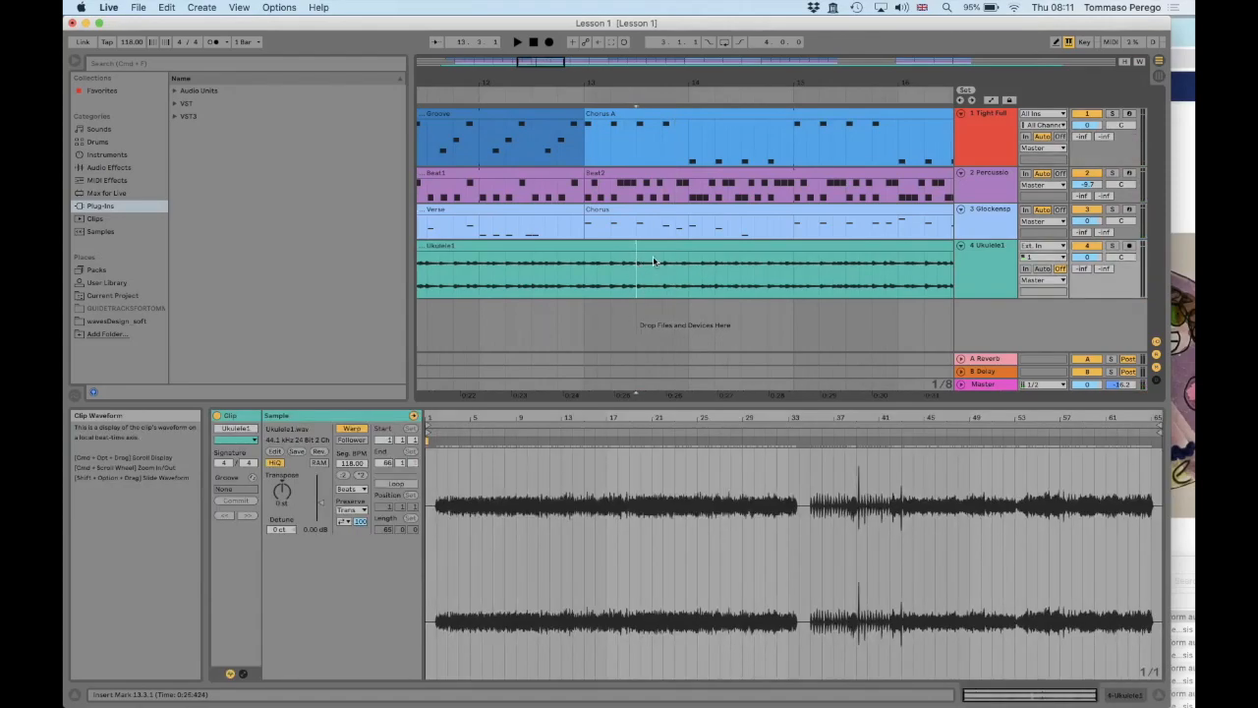
# Move the Ukulele1 clip to start at 3.1.1 and check how it lines up with the chorus
pyautogui.hscroll(-5, 644, 257)
pyautogui.hscroll(-10, 652, 256)
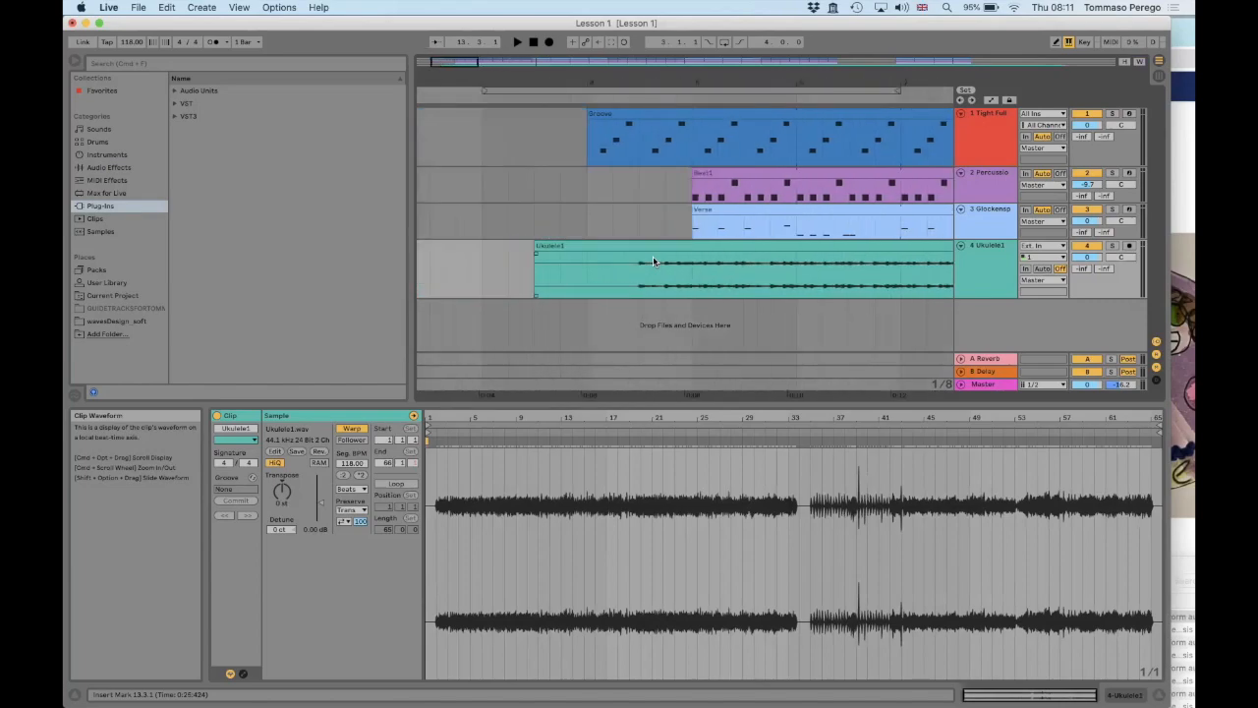
pyautogui.click(716, 257)
pyautogui.moveTo(717, 257); pyautogui.dragTo(679, 248)
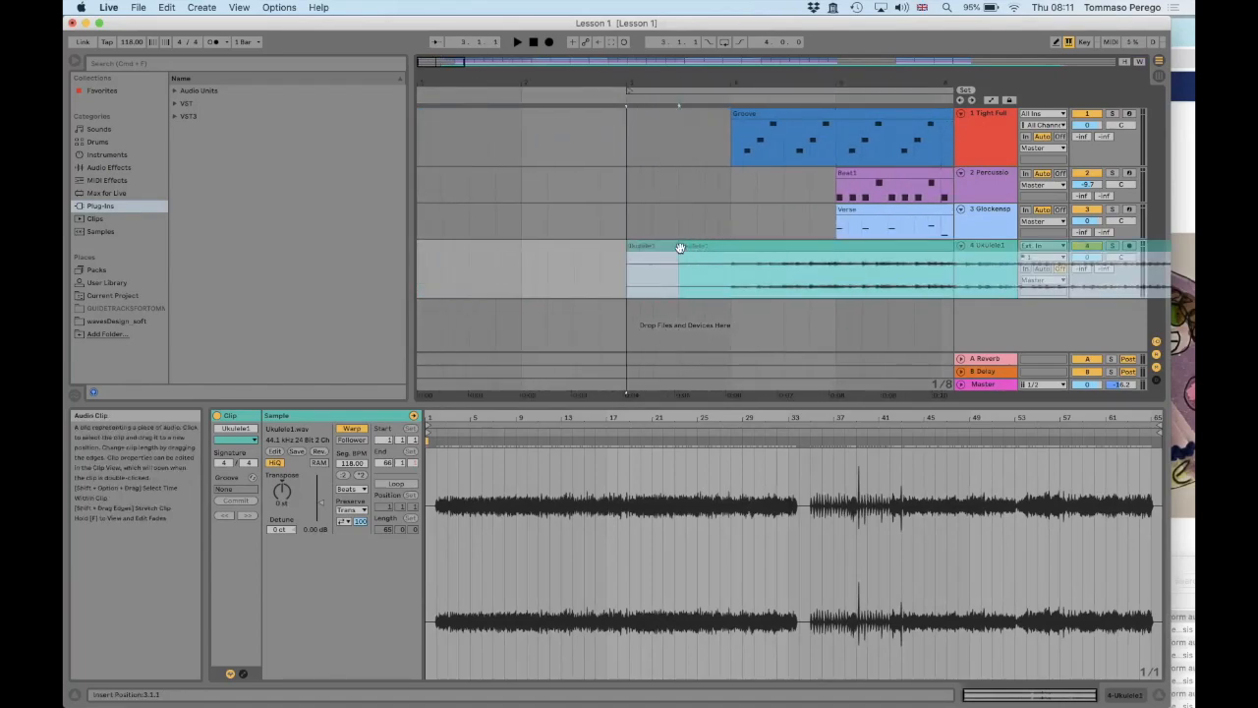
pyautogui.hscroll(8, 679, 248)
pyautogui.hscroll(2, 679, 248)
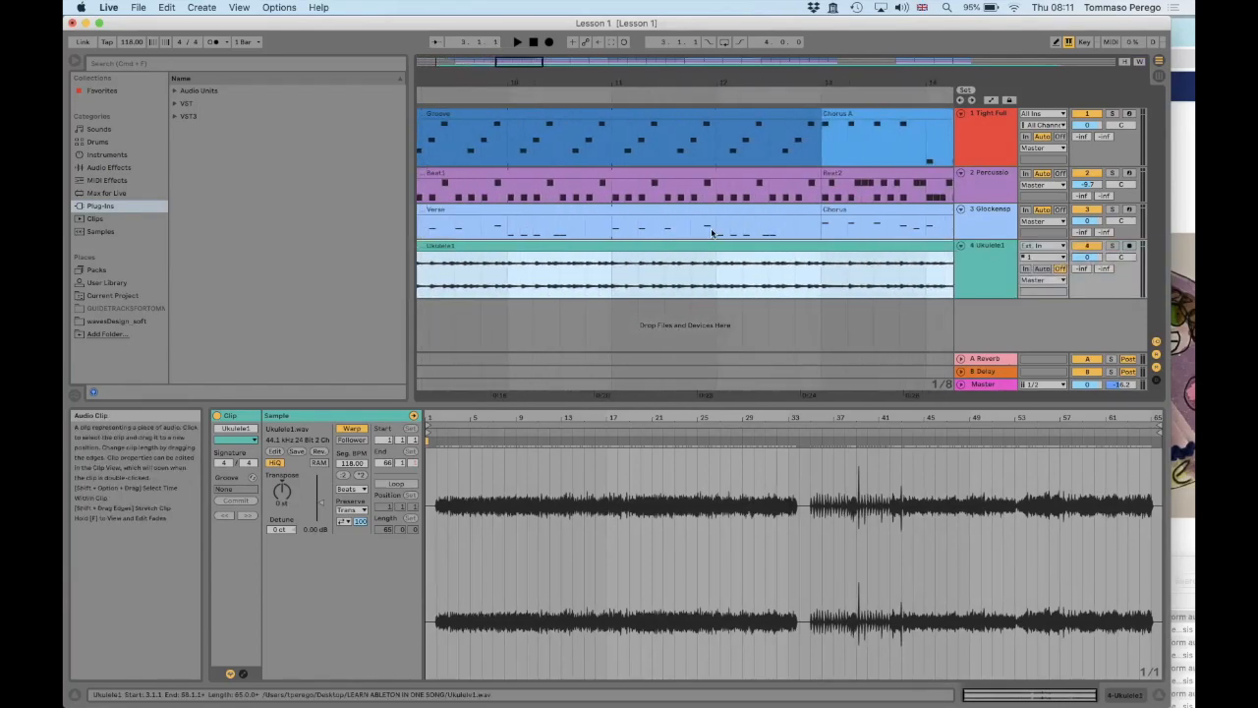
# Play the arrangement from 12.3.1 to check how the Ukulele1 clip lines up with the chorus entry
pyautogui.click(784, 259)
pyautogui.press('space')
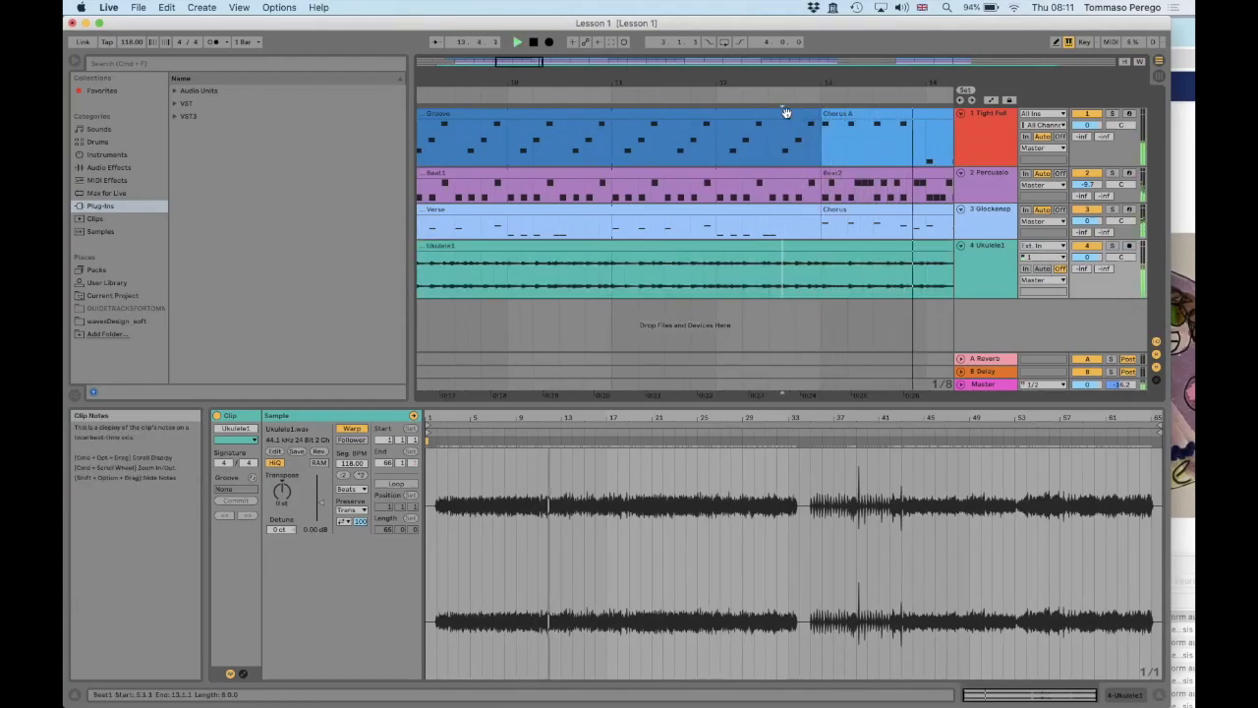
pyautogui.press('-')
pyautogui.press('-')
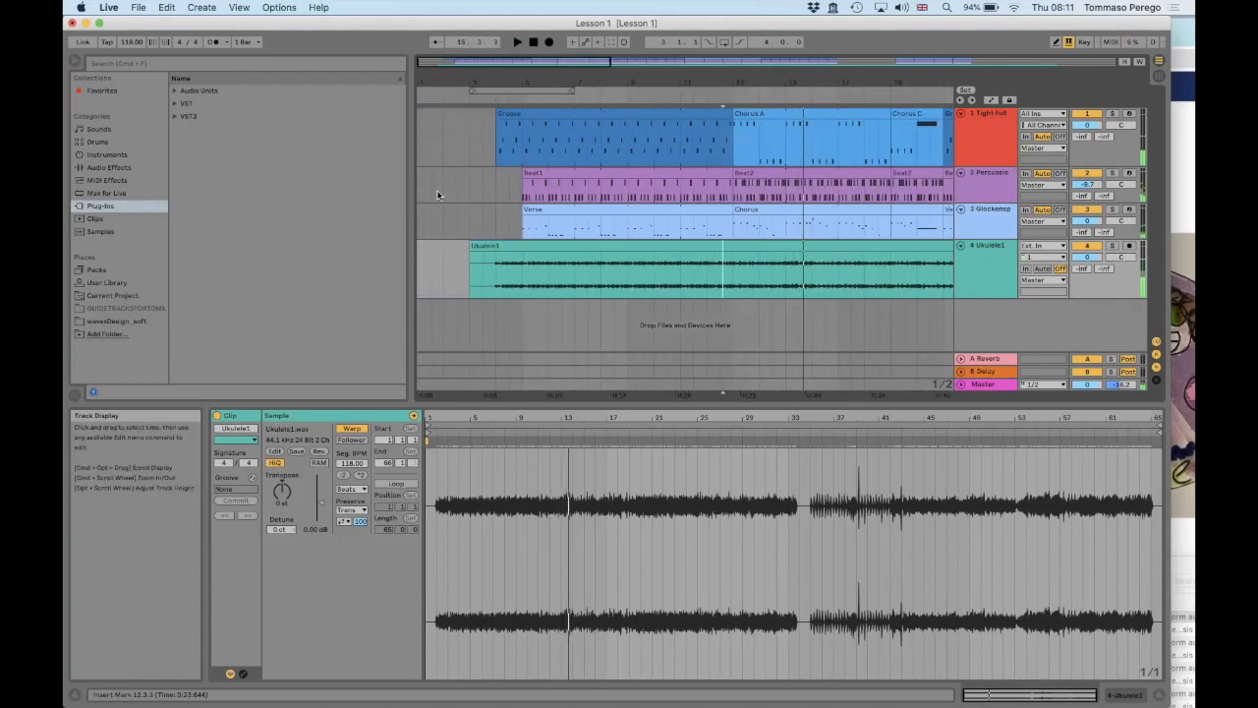
# Trim the start of the Ukulele1 clip to 4.1.1, where the bass groove begins, and adjust its very short fade-in
pyautogui.moveTo(446, 78); pyautogui.dragTo(446, 124)
pyautogui.hscroll(-3, 472, 249)
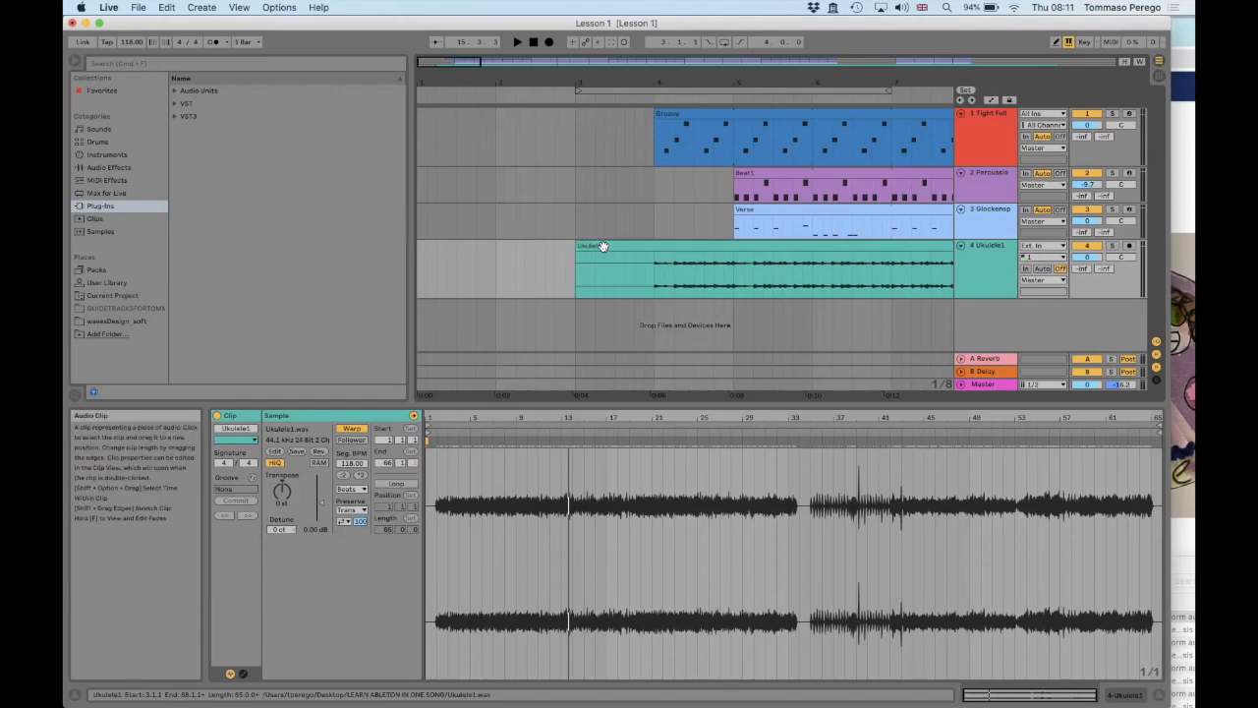
pyautogui.moveTo(578, 246); pyautogui.dragTo(645, 246)
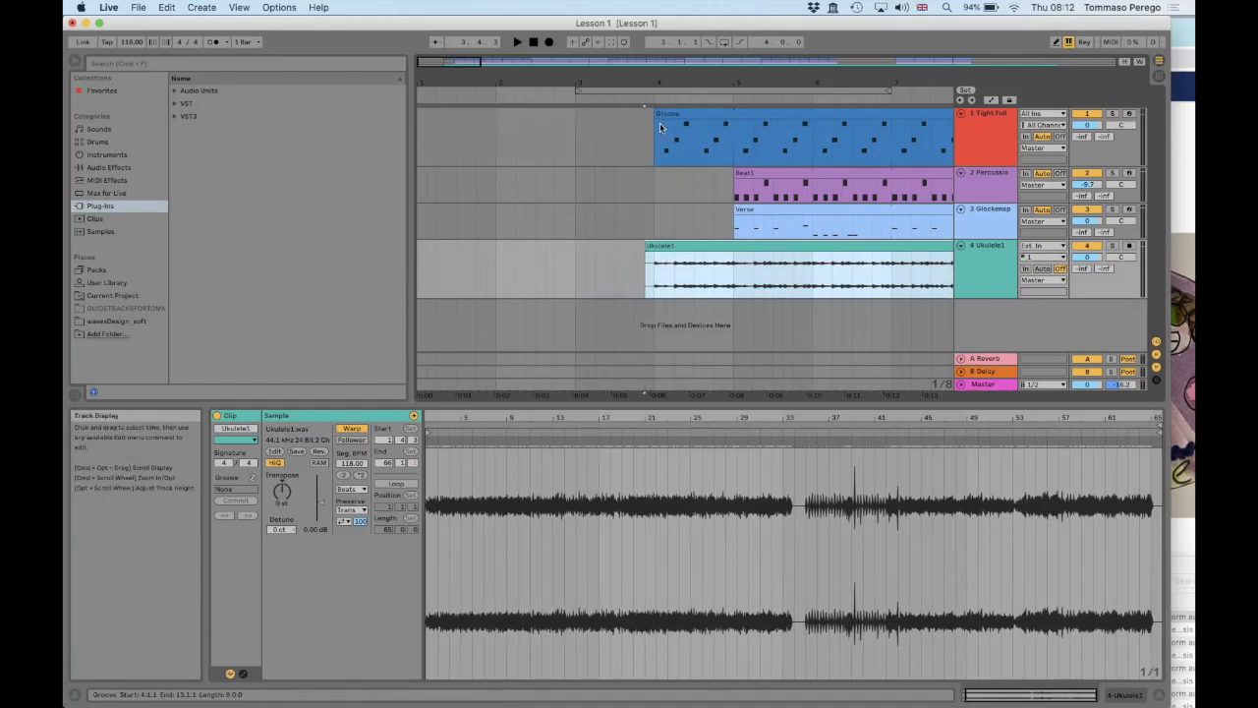
pyautogui.moveTo(654, 257); pyautogui.dragTo(656, 258)
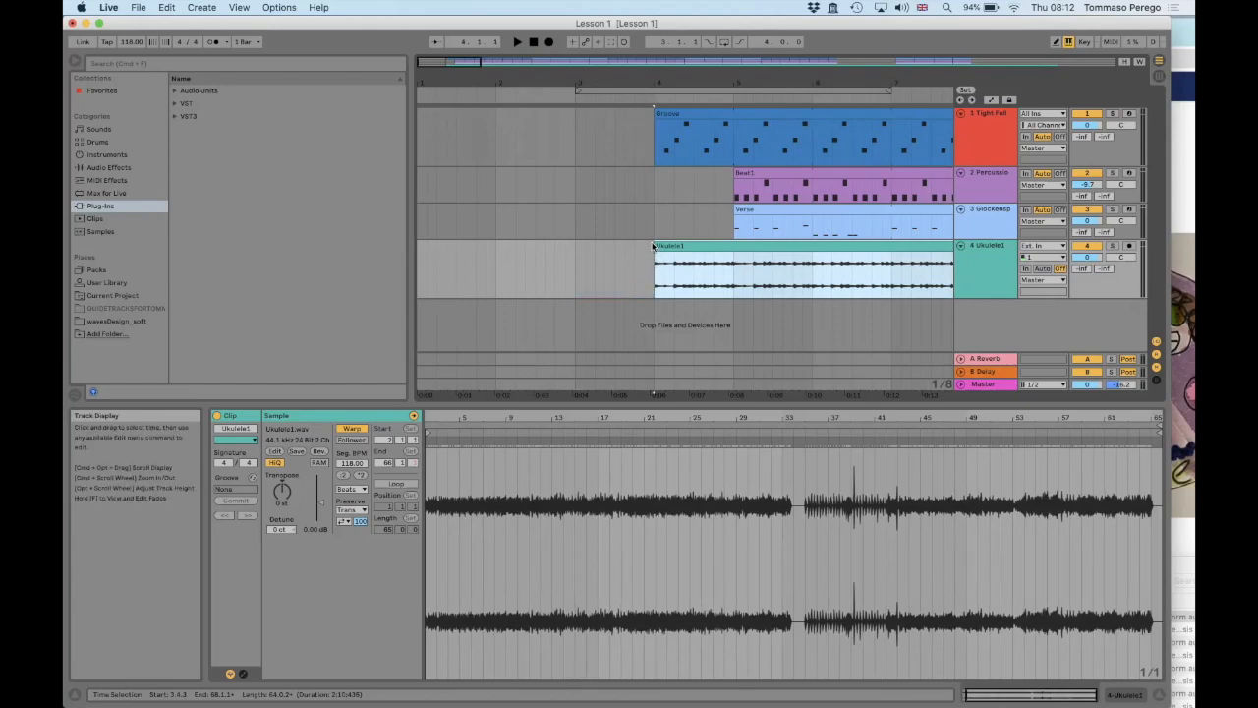
pyautogui.moveTo(666, 77)
pyautogui.mouseDown()
pyautogui.moveTo(666, 138)
pyautogui.moveTo(682, 137)
pyautogui.mouseUp()
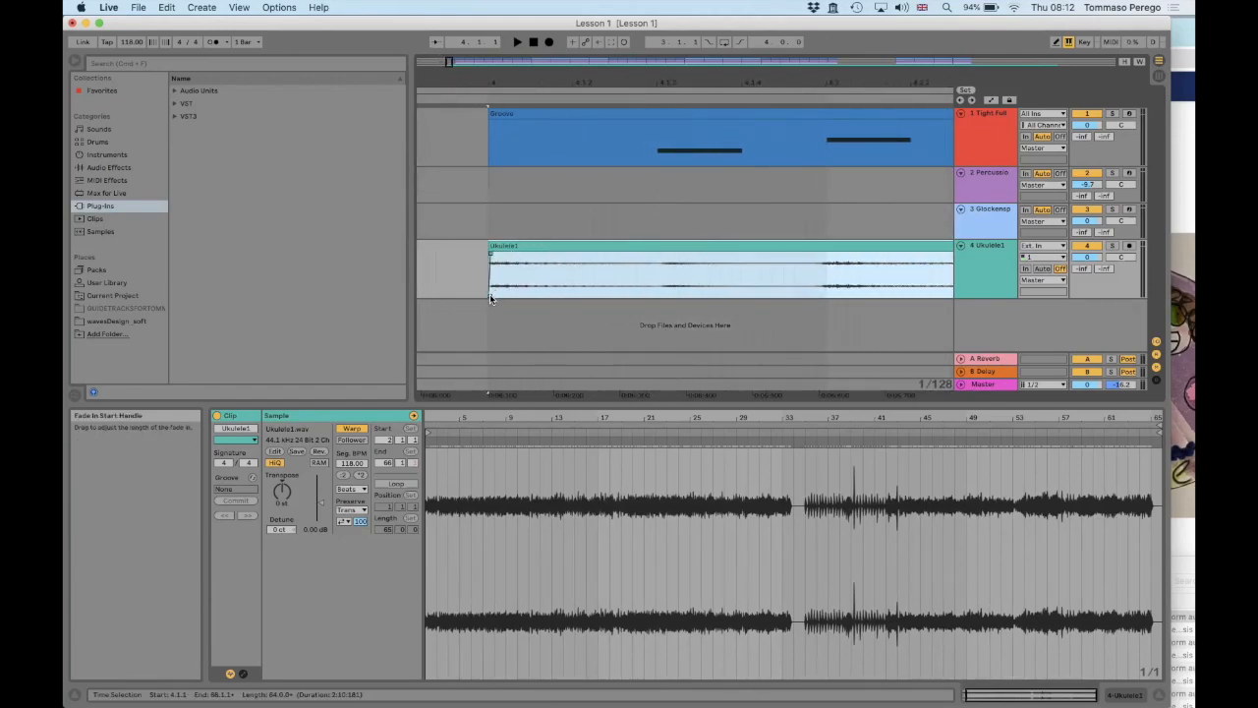
pyautogui.click(492, 256)
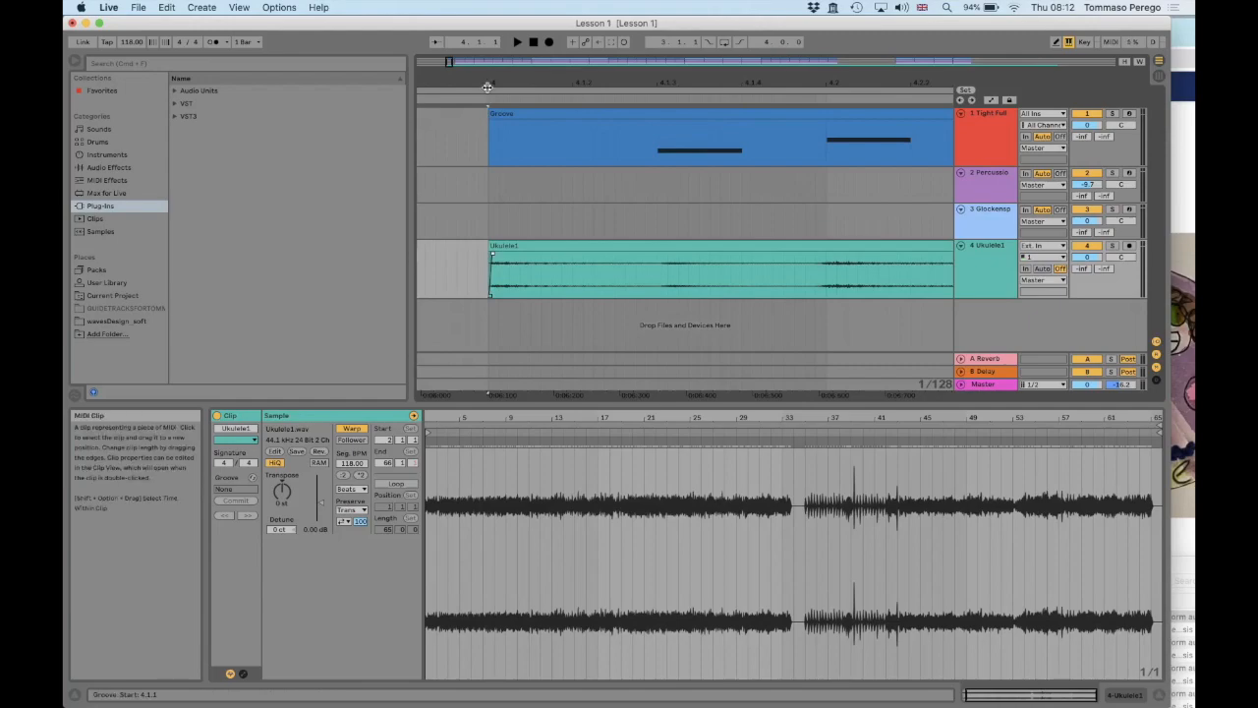
pyautogui.moveTo(490, 82); pyautogui.dragTo(558, 82)
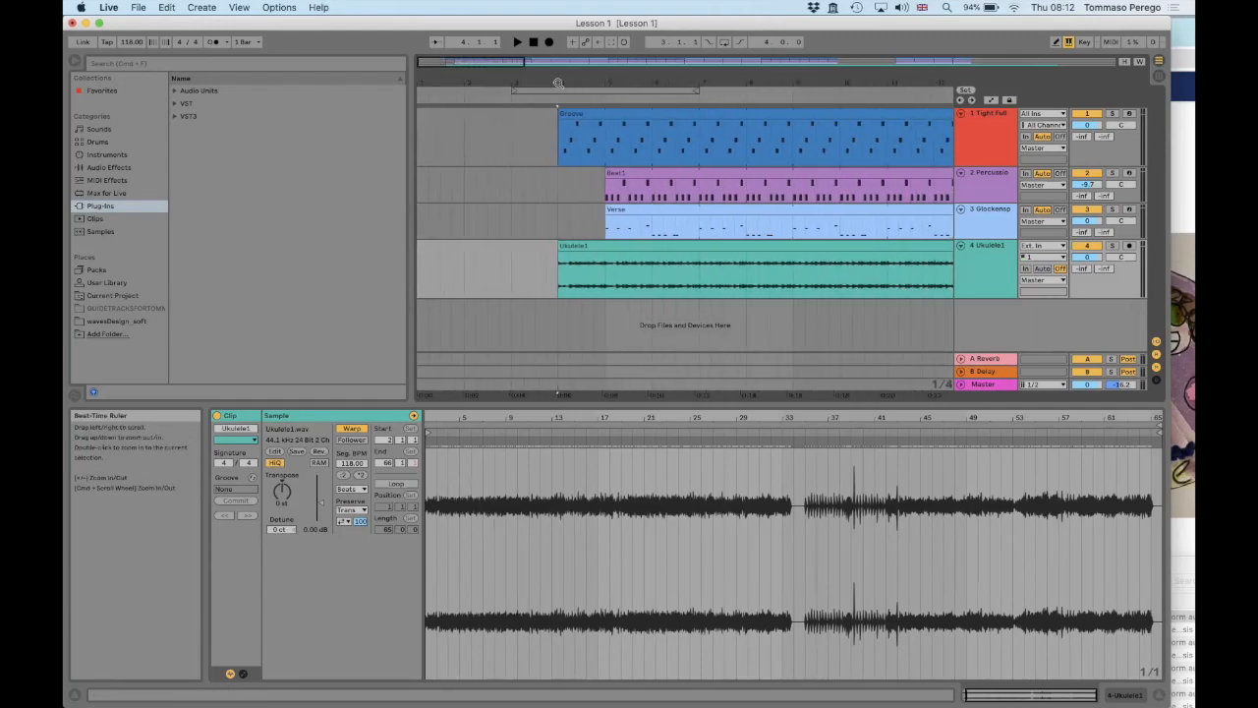
# Play the arrangement from 2.3.1 and lower the Percussion track's volume to -11.0 dB in the Session View mixer
pyautogui.click(488, 262)
pyautogui.press('space')
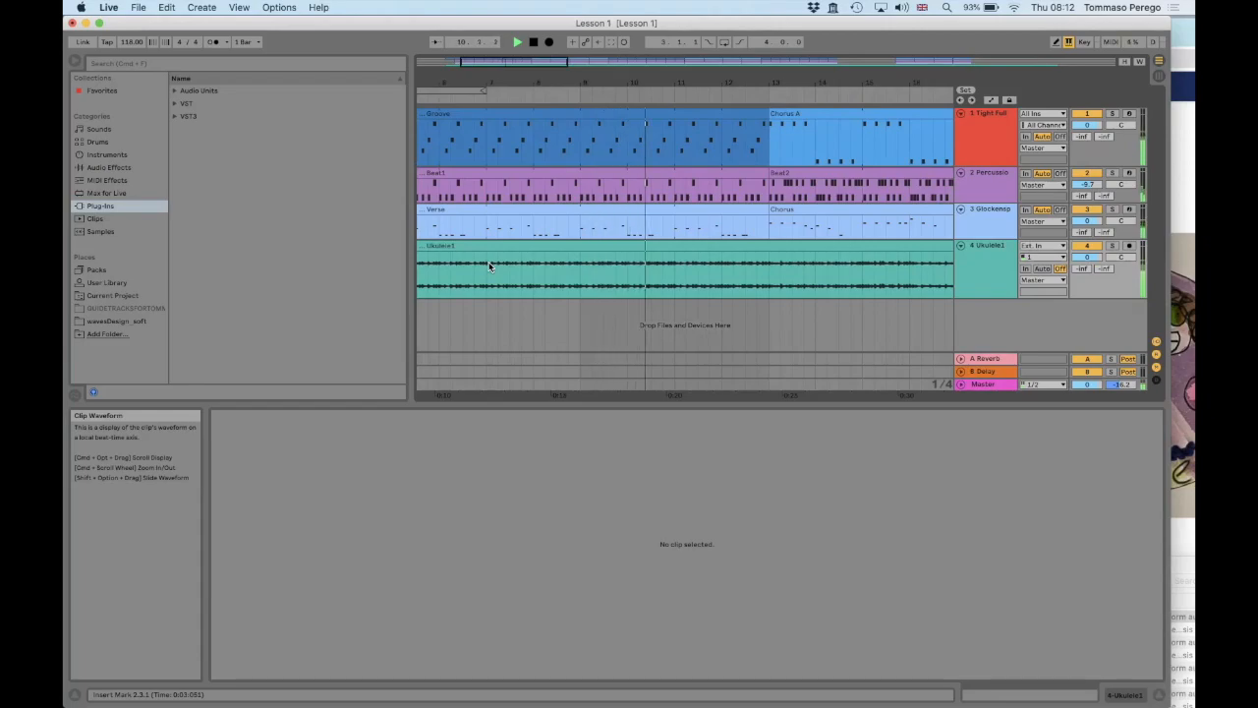
pyautogui.press('Tab')
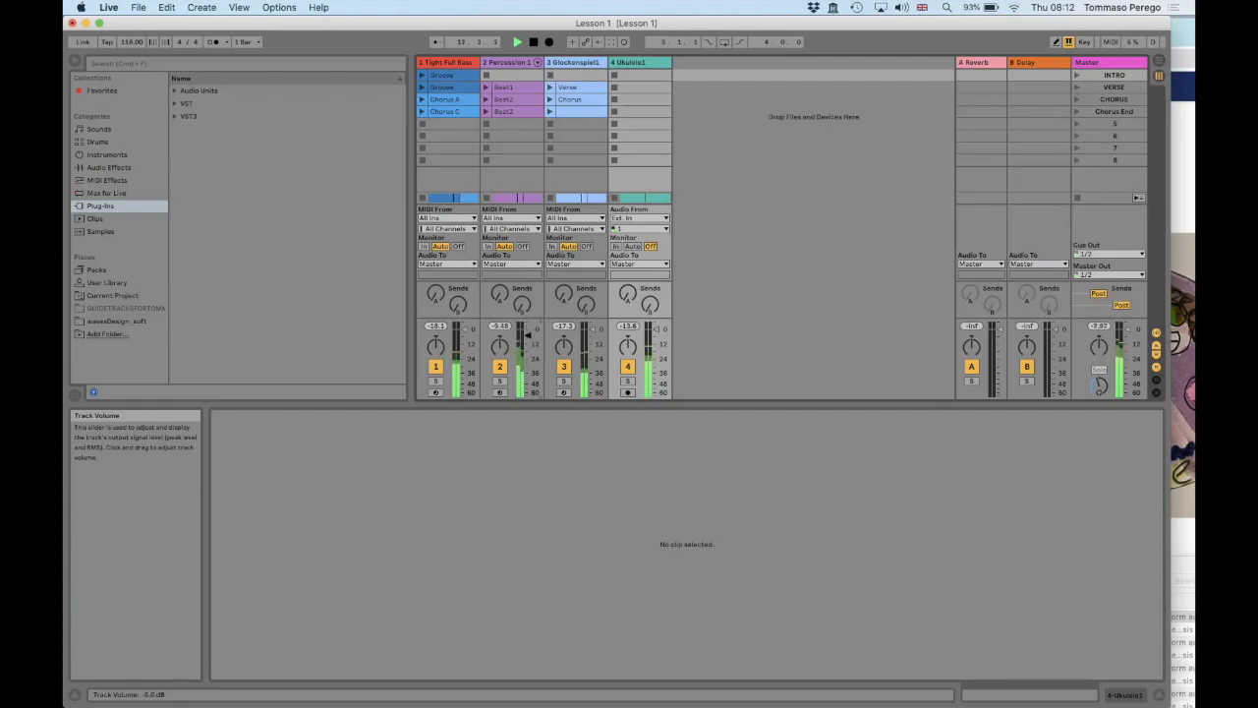
pyautogui.press('Tab')
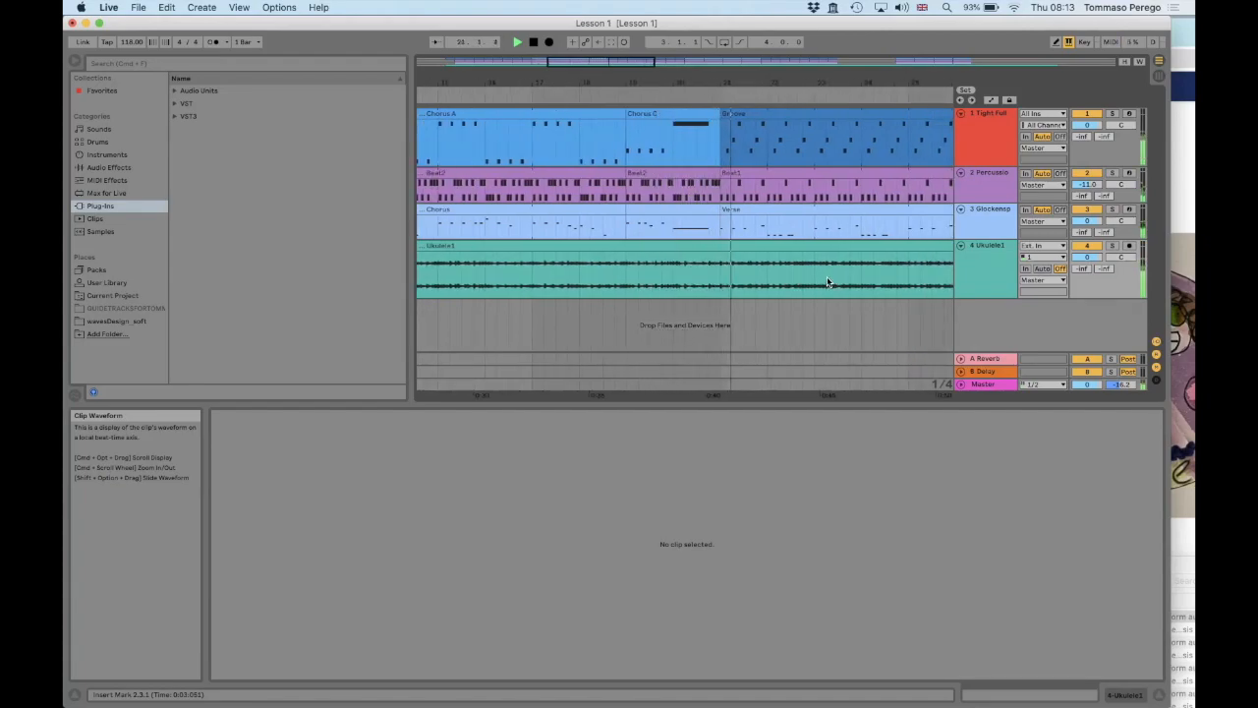
pyautogui.press('space')
# Import Ukulele2.wav from the Finder folder as a new audio track below Ukulele1 and move its clip to 3.1.1
pyautogui.hscroll(-3, 828, 282)
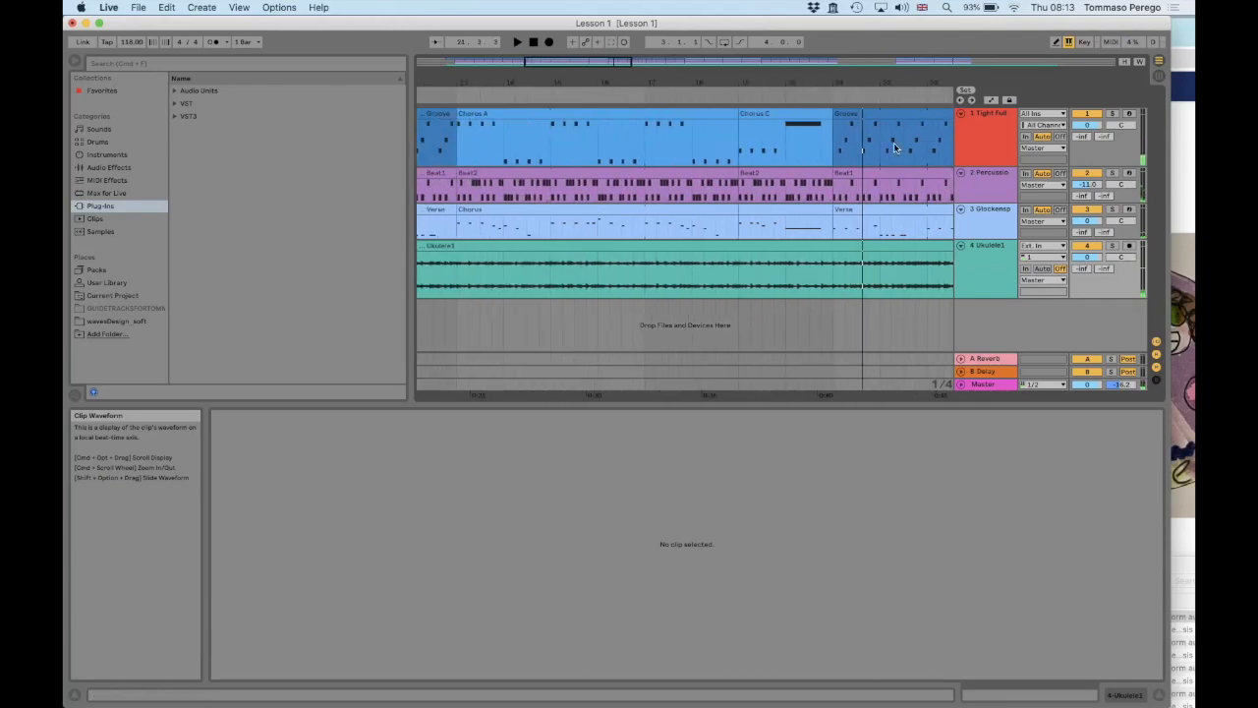
pyautogui.moveTo(762, 76); pyautogui.dragTo(545, 81)
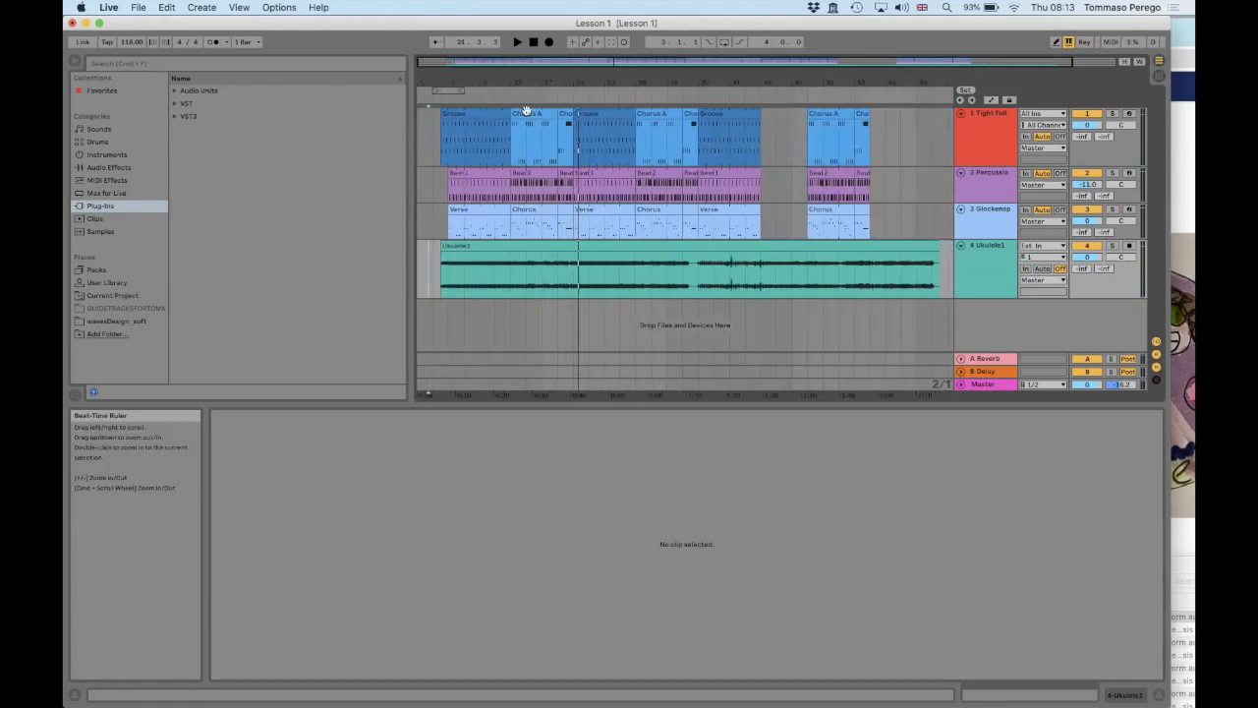
pyautogui.press('super+Tab')
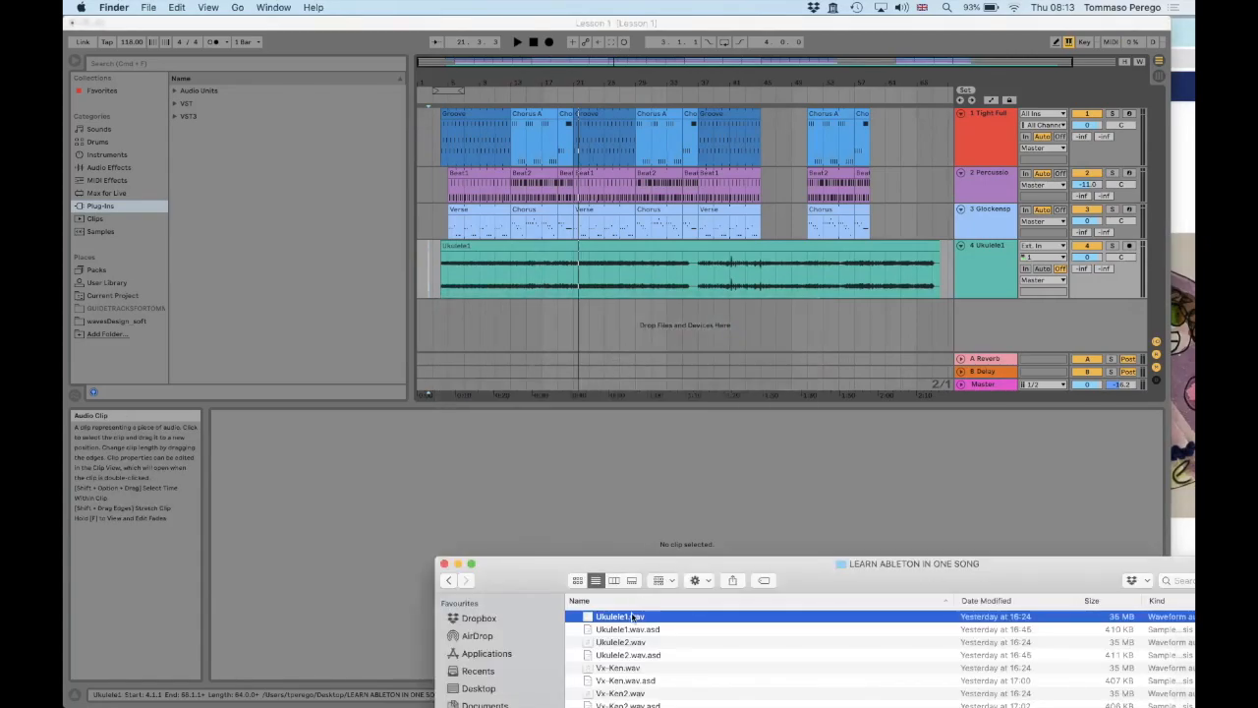
pyautogui.click(619, 642)
pyautogui.moveTo(590, 413); pyautogui.dragTo(572, 320)
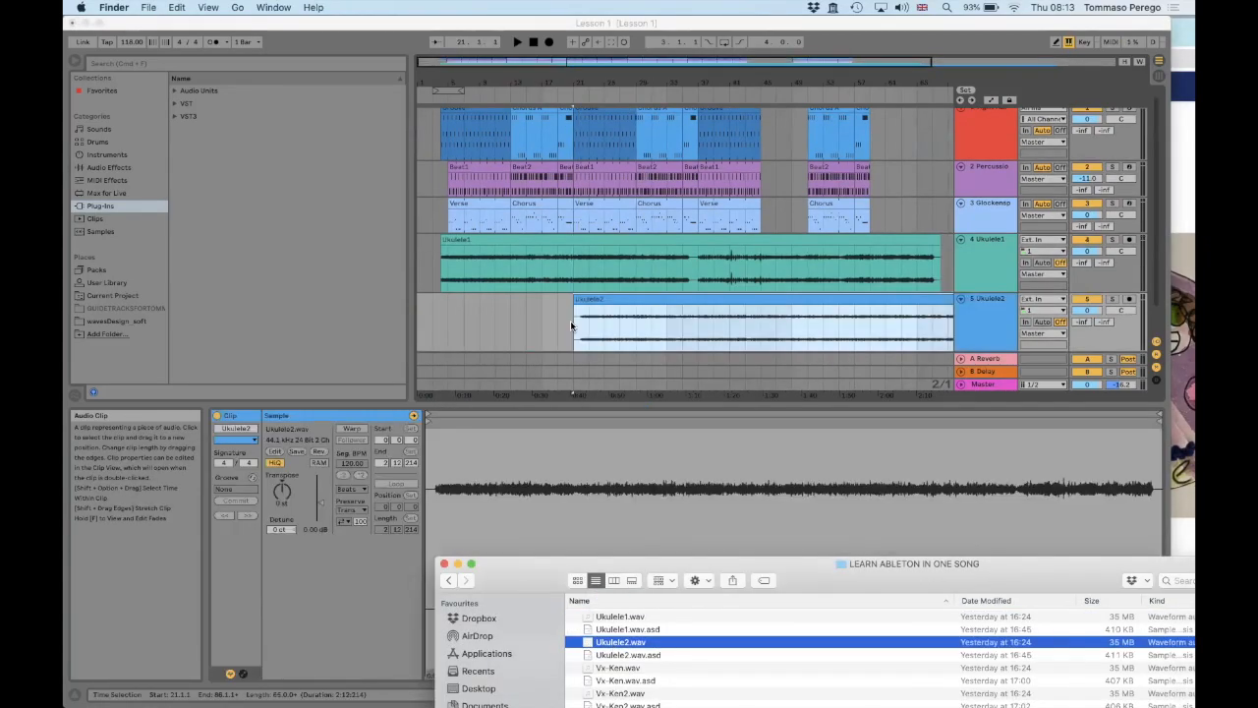
pyautogui.click(646, 305)
pyautogui.moveTo(595, 301); pyautogui.dragTo(457, 301)
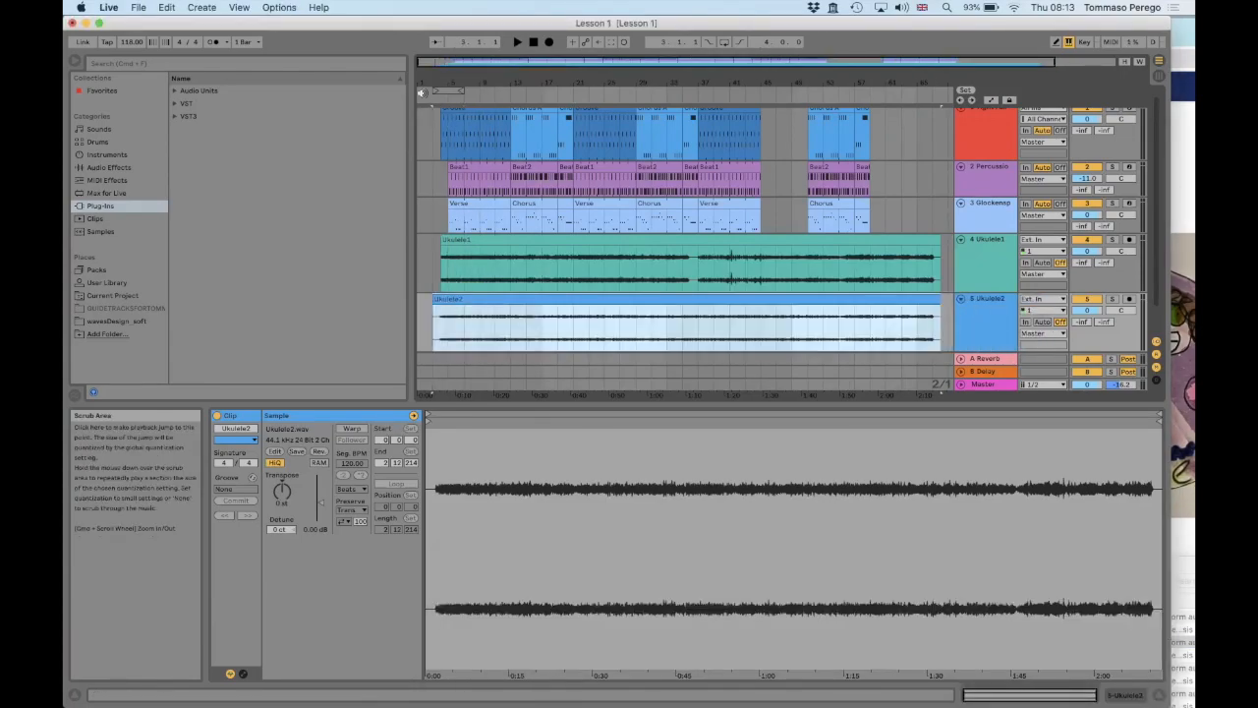
# Trim the start of the Ukulele2 clip to 4.1.1, matching the Ukulele1 clip, and adjust its very short fade-in
pyautogui.moveTo(431, 83); pyautogui.dragTo(465, 279)
pyautogui.hscroll(-4, 466, 280)
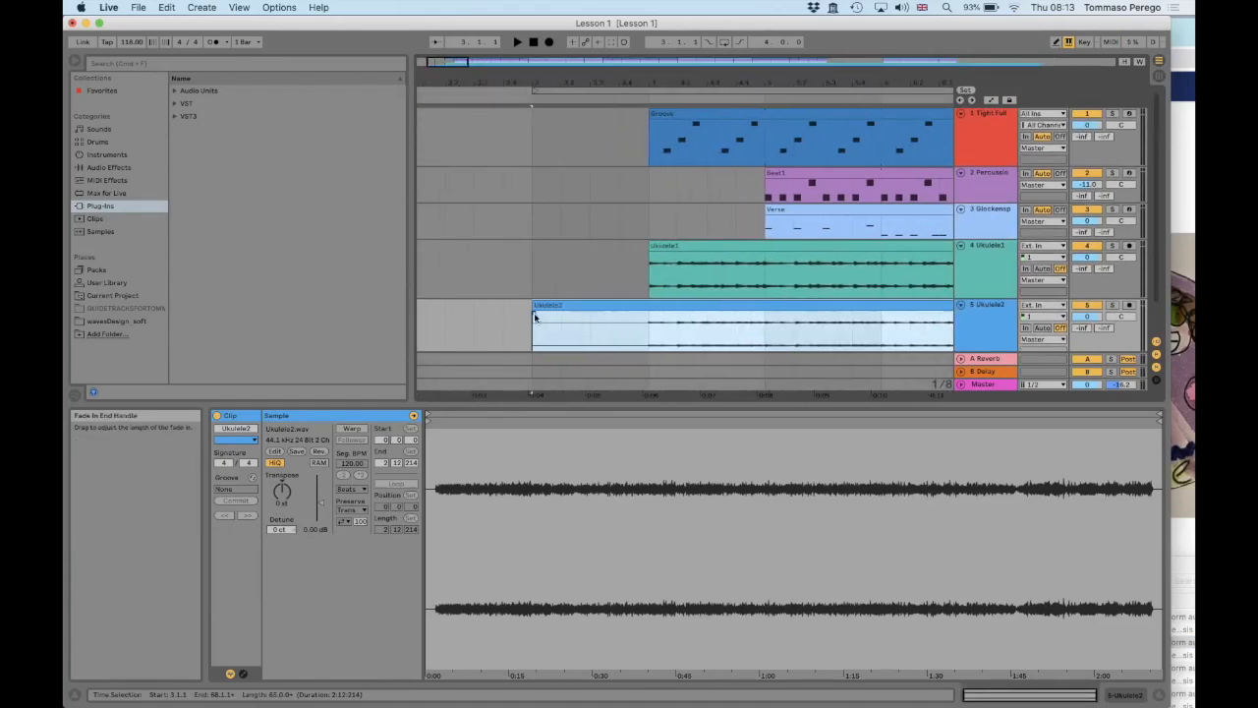
pyautogui.scroll(-1, 597, 280)
pyautogui.moveTo(557, 278); pyautogui.dragTo(654, 271)
pyautogui.moveTo(659, 83); pyautogui.dragTo(647, 285)
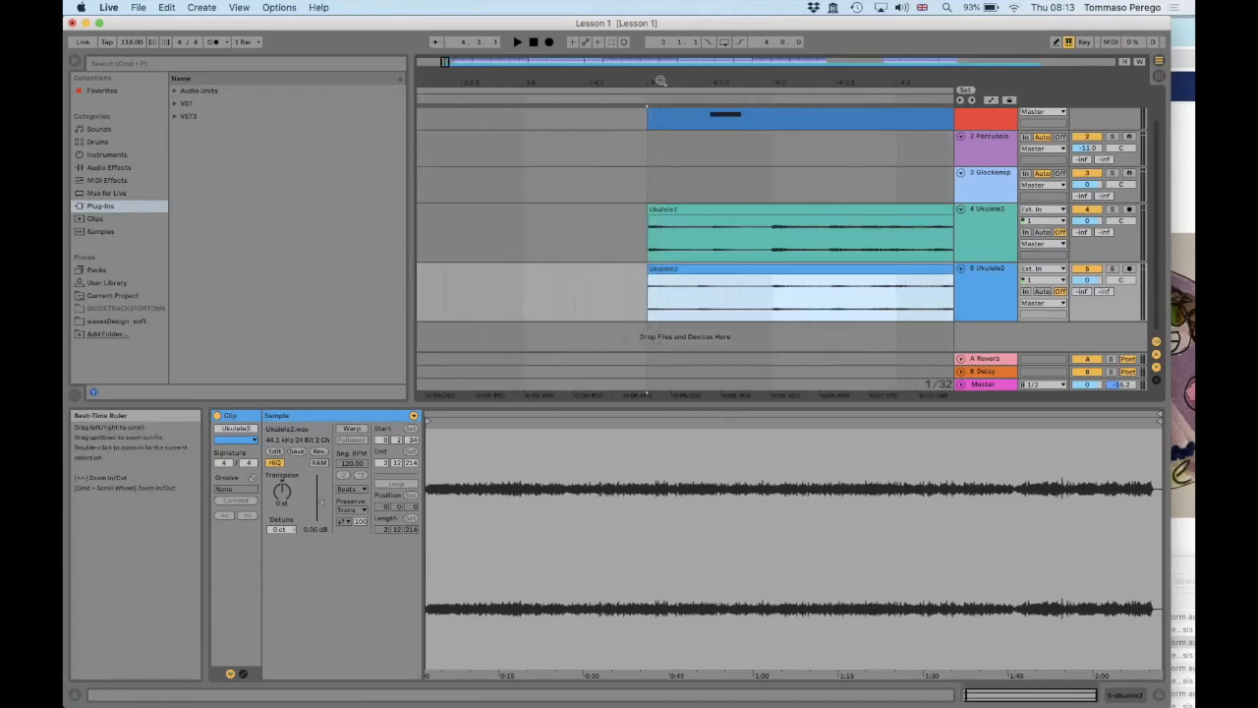
pyautogui.click(649, 280)
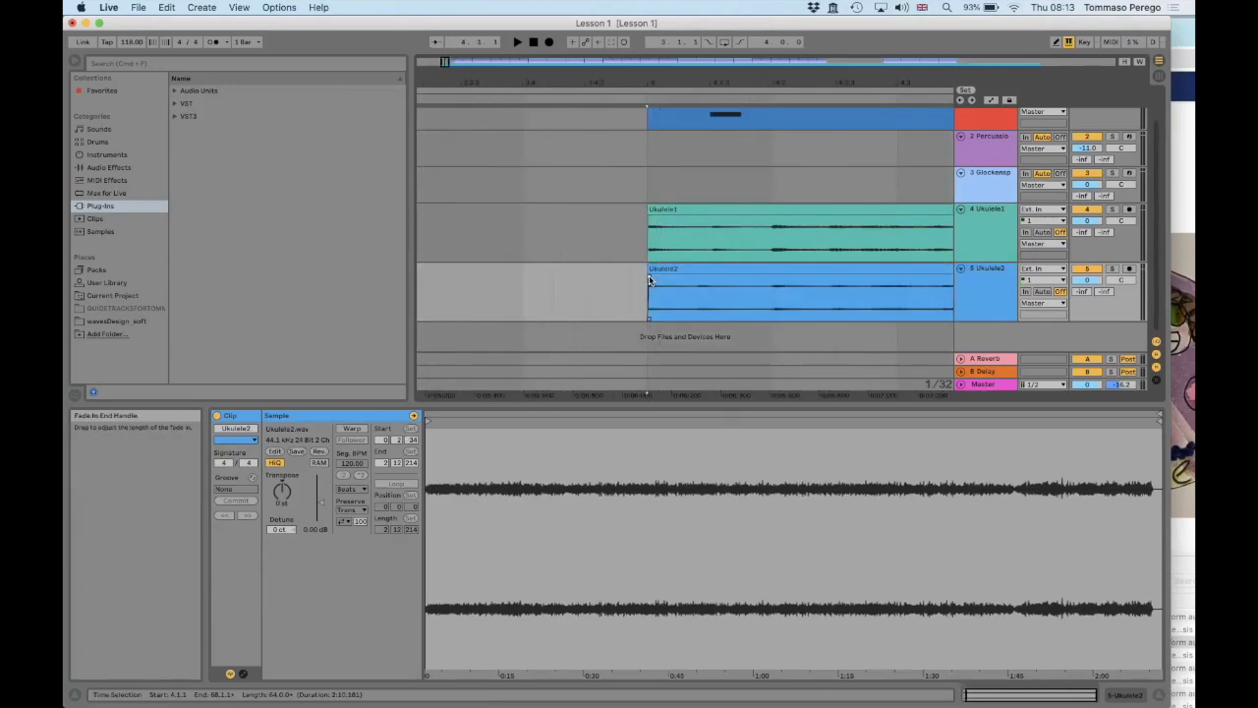
# Play the arrangement from 29.1.1 to check both ukulele tracks against the remaining song sections
pyautogui.moveTo(660, 82); pyautogui.dragTo(656, 0)
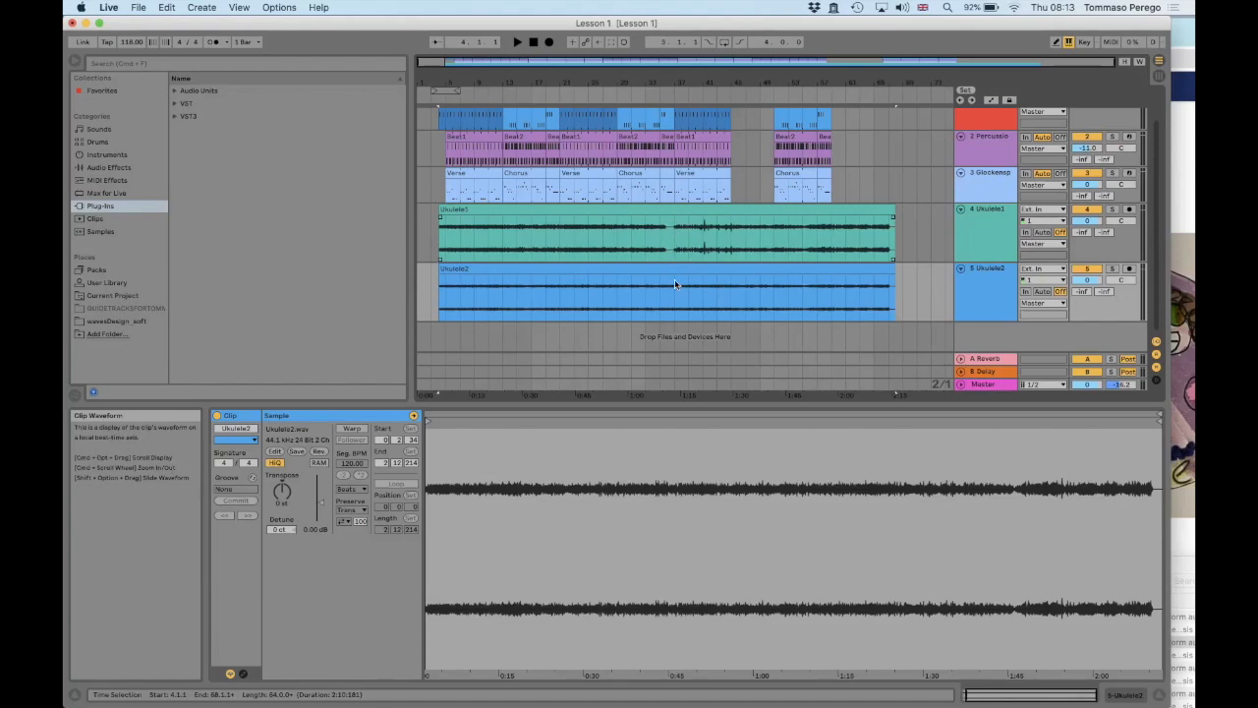
pyautogui.click(620, 226)
pyautogui.press('space')
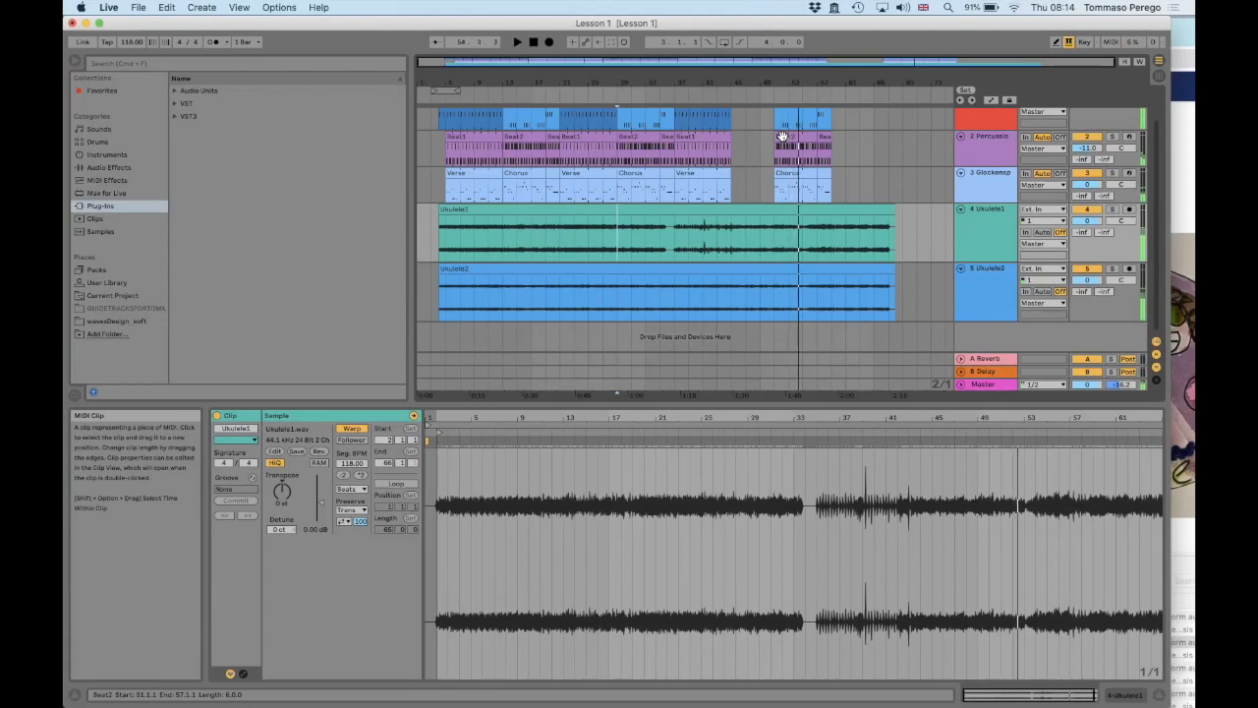
# Switch to Chrome, examine the section order and bar lengths in the Learn Ableton in One Song spreadsheet, and return to Live
pyautogui.press('super+Tab')
pyautogui.press('super+Tab')
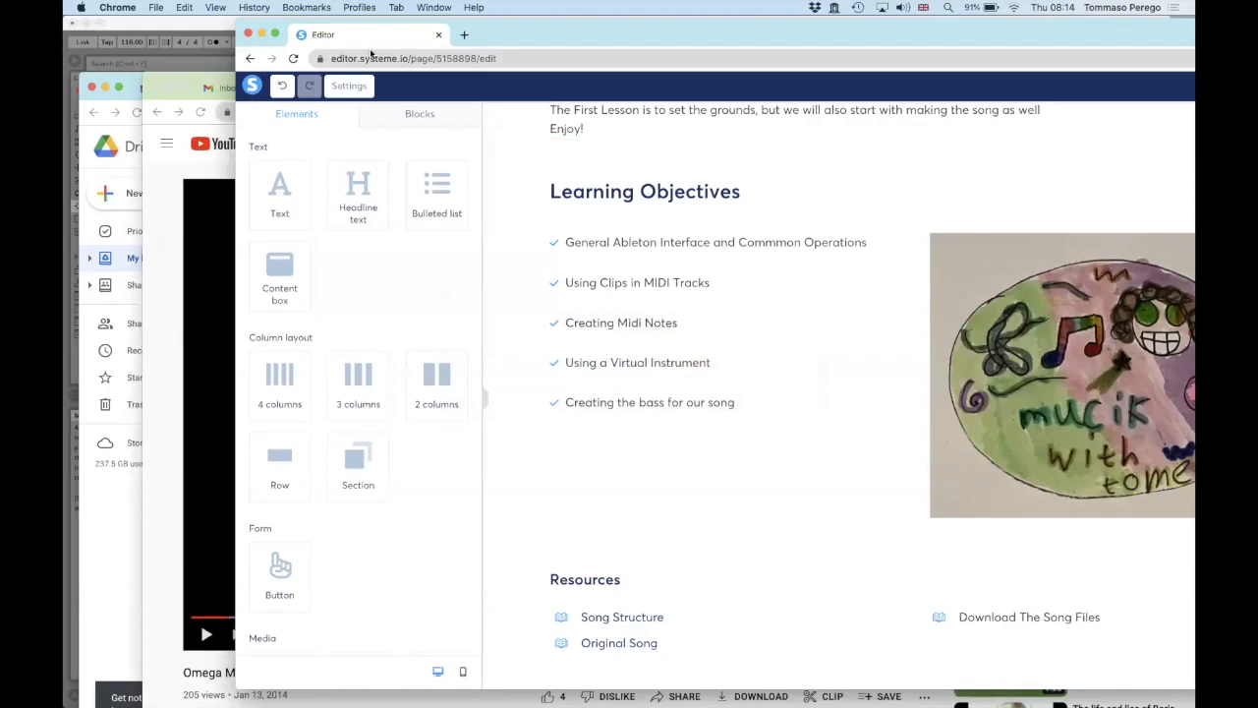
pyautogui.click(216, 86)
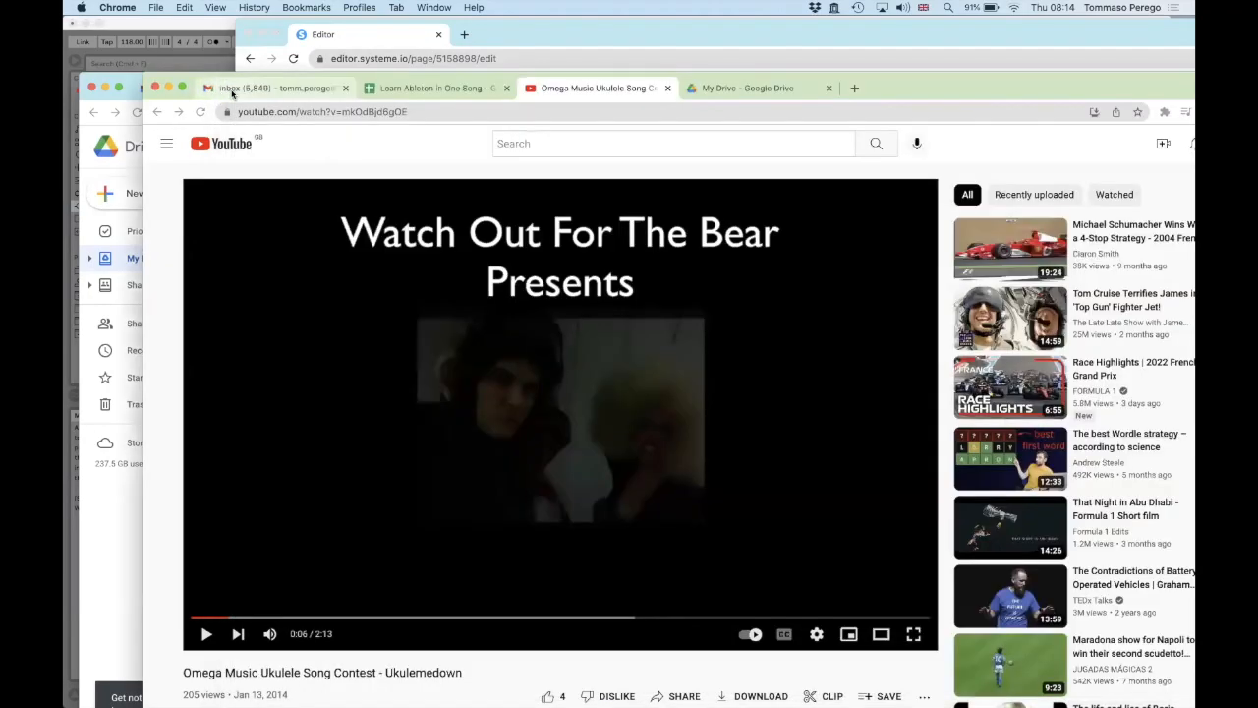
pyautogui.click(218, 87)
pyautogui.click(467, 90)
pyautogui.doubleClick(929, 93)
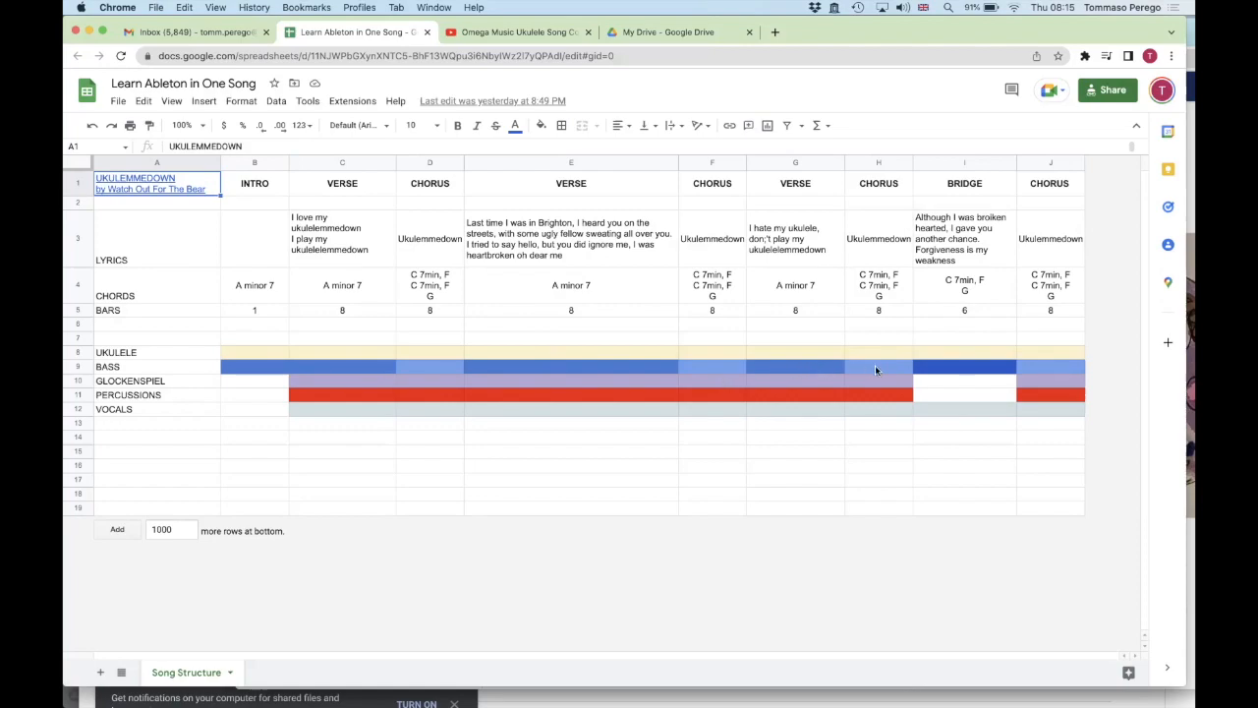
pyautogui.press('super+Tab')
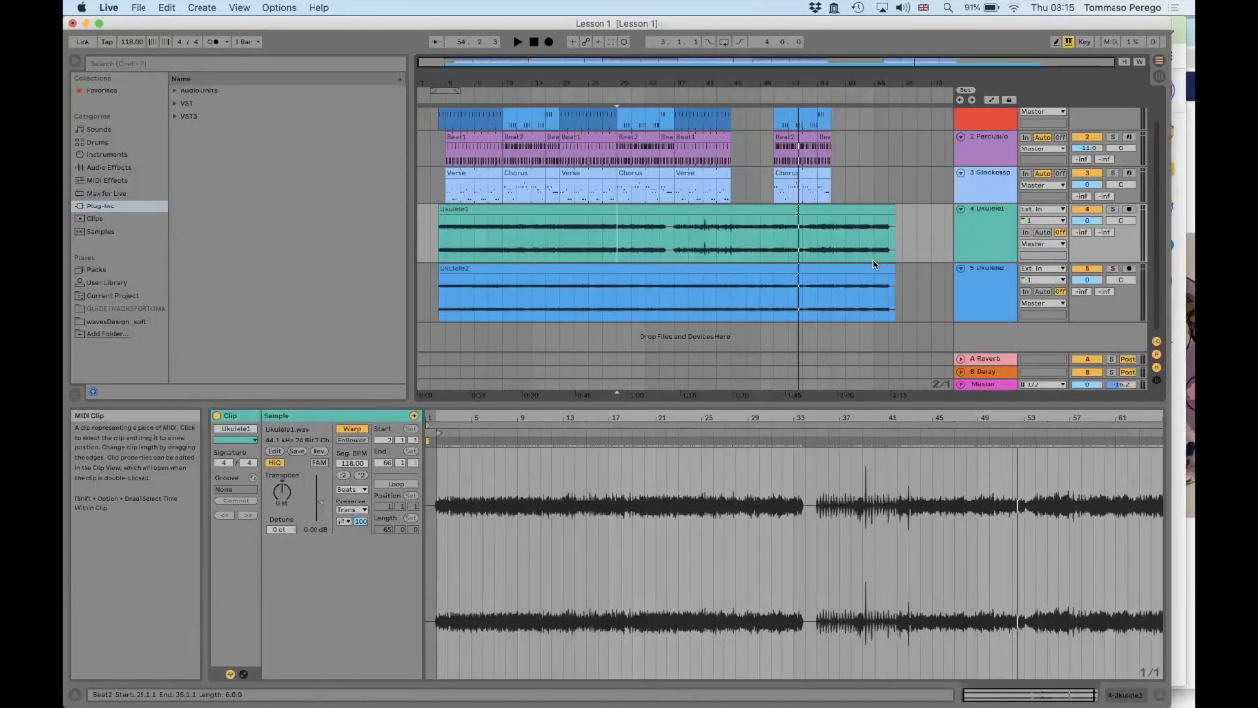
# Move the last chorus clips of the bass, percussion and glockenspiel tracks together to 45.1.1, directly after the third verse
pyautogui.moveTo(478, 82)
pyautogui.mouseDown()
pyautogui.moveTo(478, 114)
pyautogui.moveTo(493, 77)
pyautogui.mouseUp()
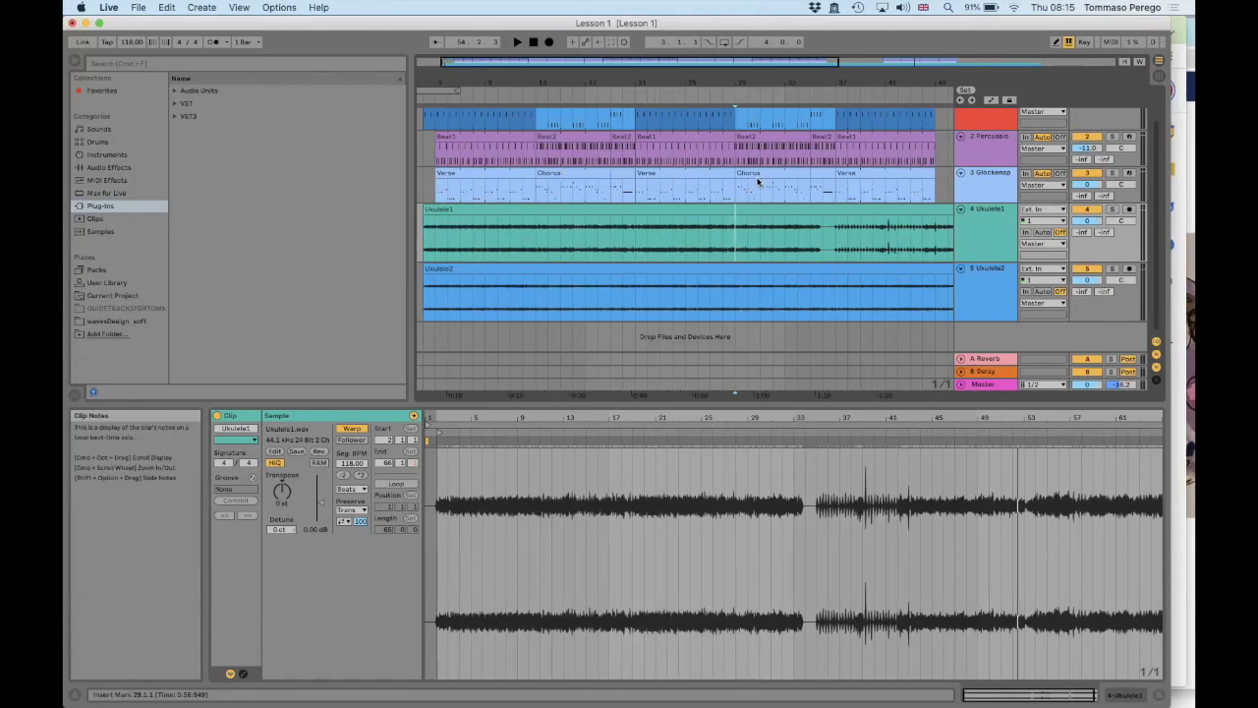
pyautogui.hscroll(10, 757, 182)
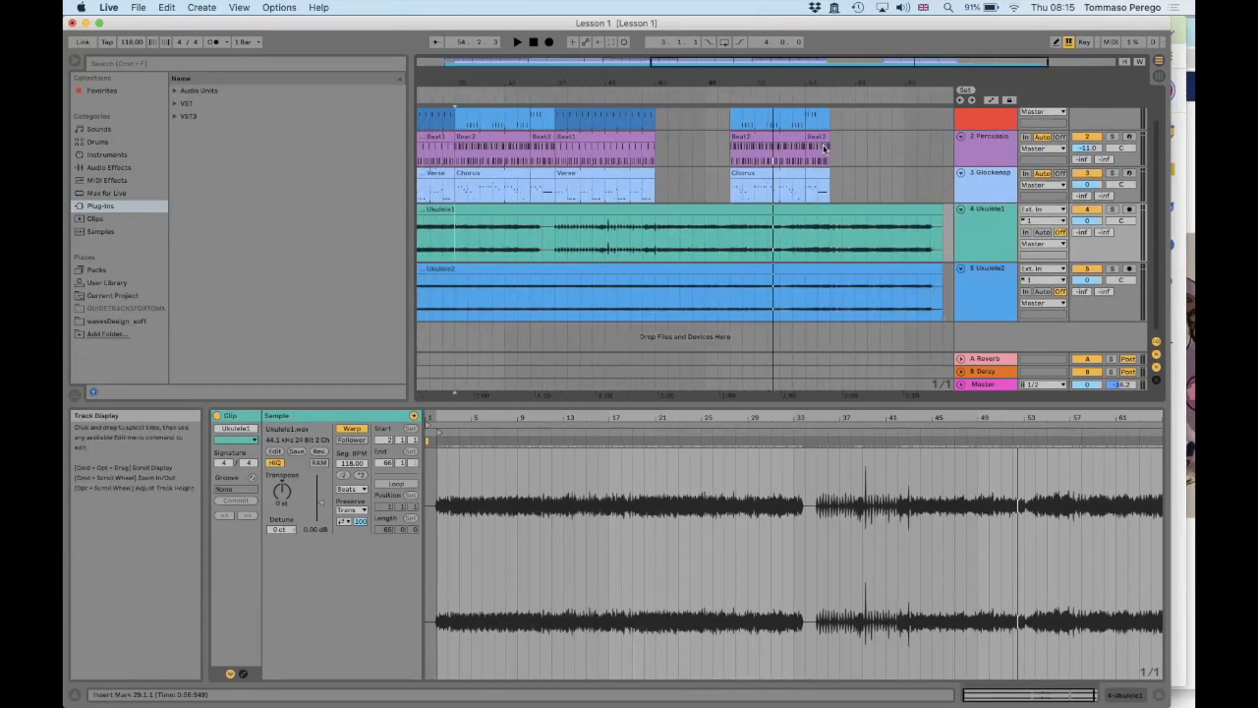
pyautogui.click(745, 174)
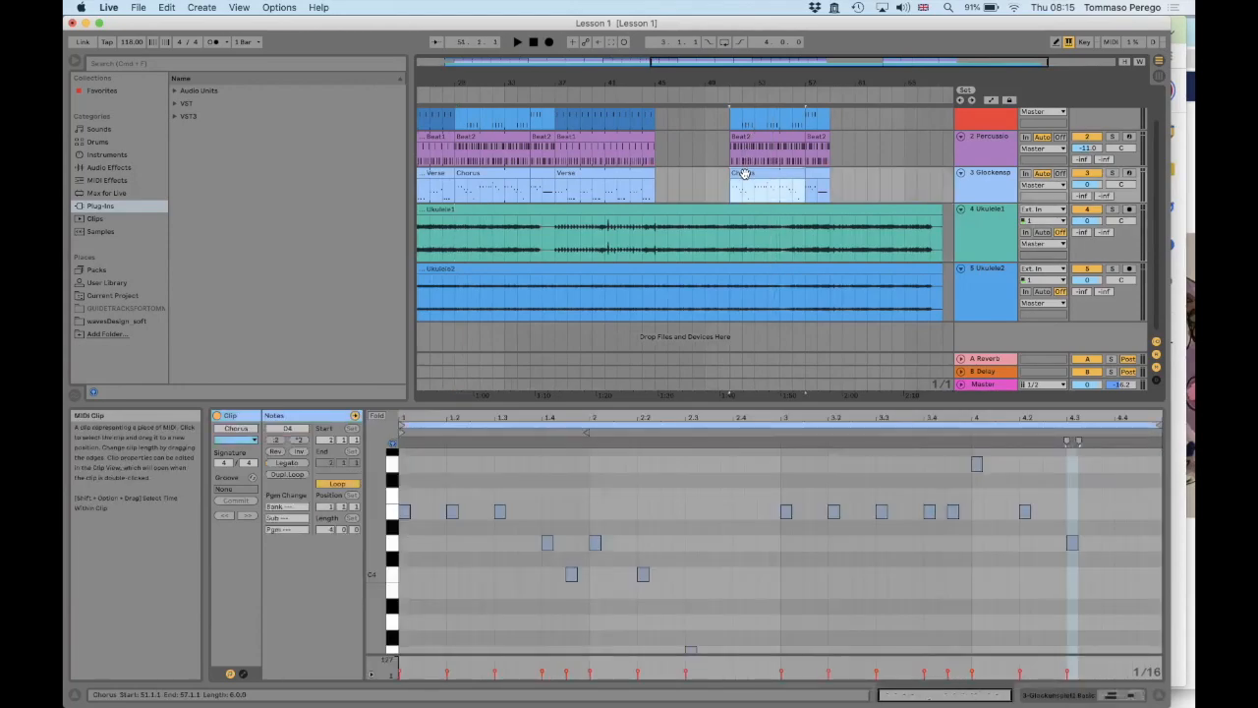
pyautogui.keyDown('shift'); pyautogui.click(826, 117); pyautogui.keyUp('shift')
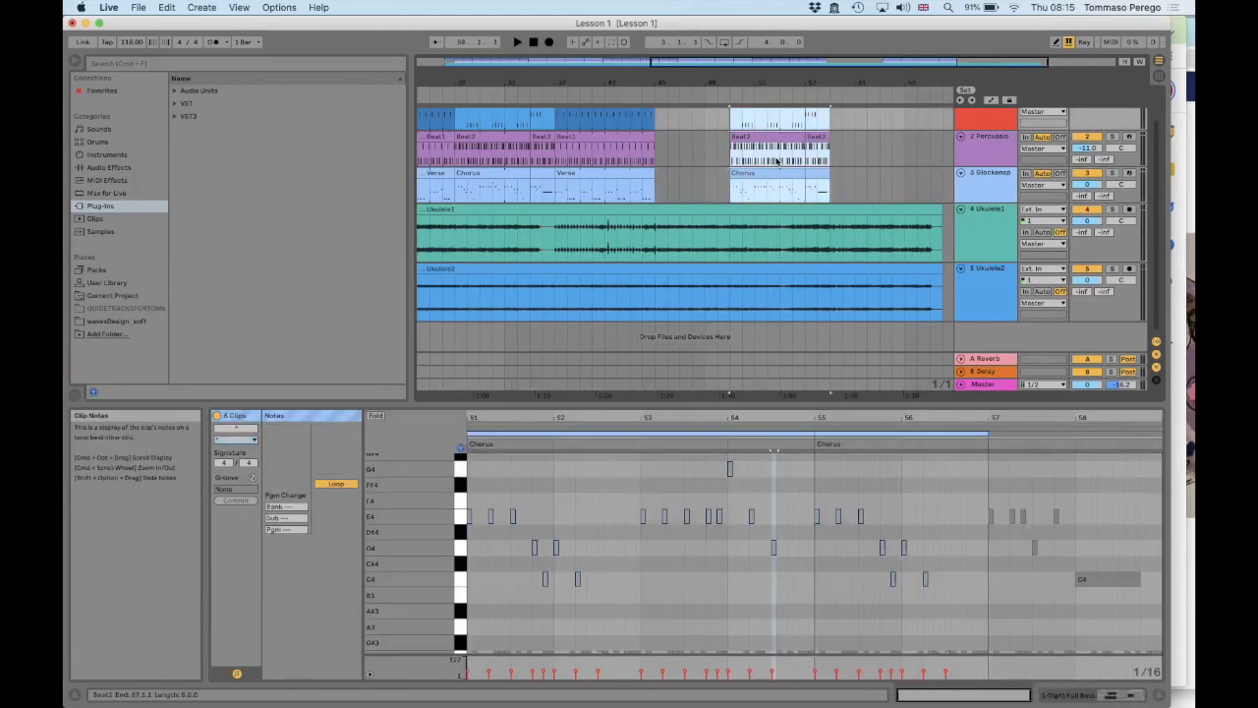
pyautogui.moveTo(766, 138); pyautogui.dragTo(691, 140)
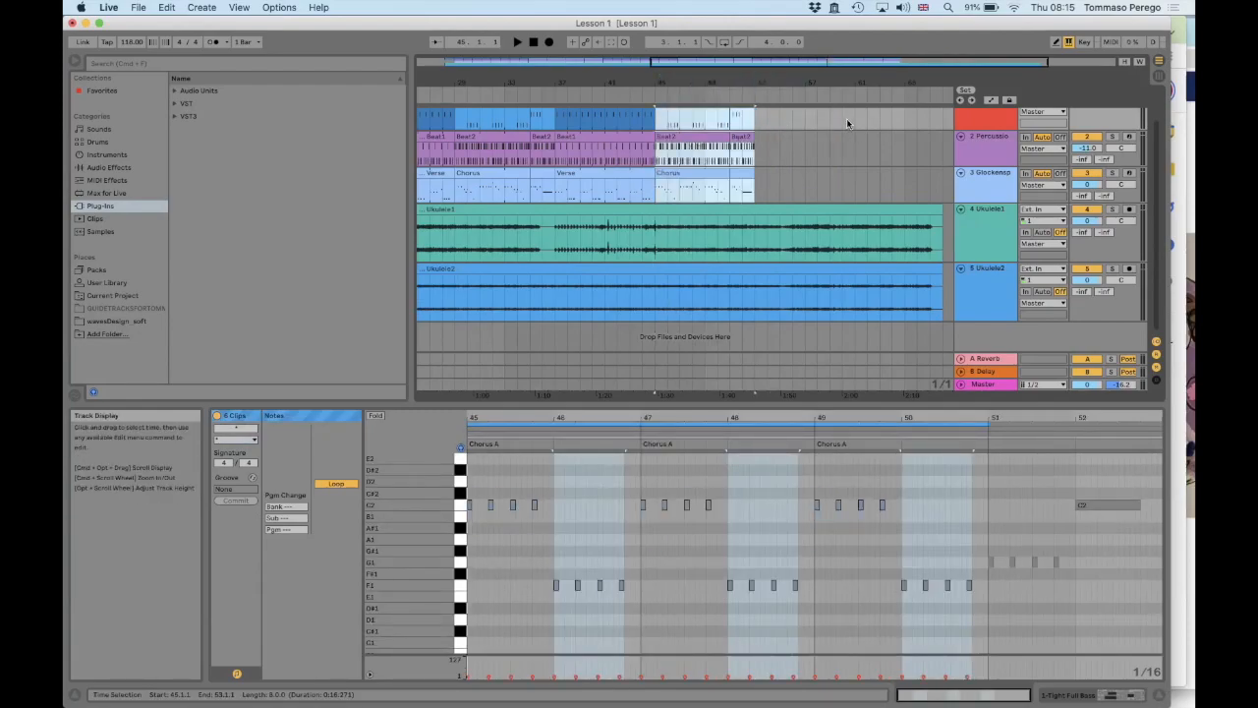
# Duplicate the bass, percussion and glockenspiel chorus clips and place the copies at 59.1.1, leaving six bars for the bridge
pyautogui.press('super+d')
pyautogui.moveTo(793, 142); pyautogui.dragTo(878, 145)
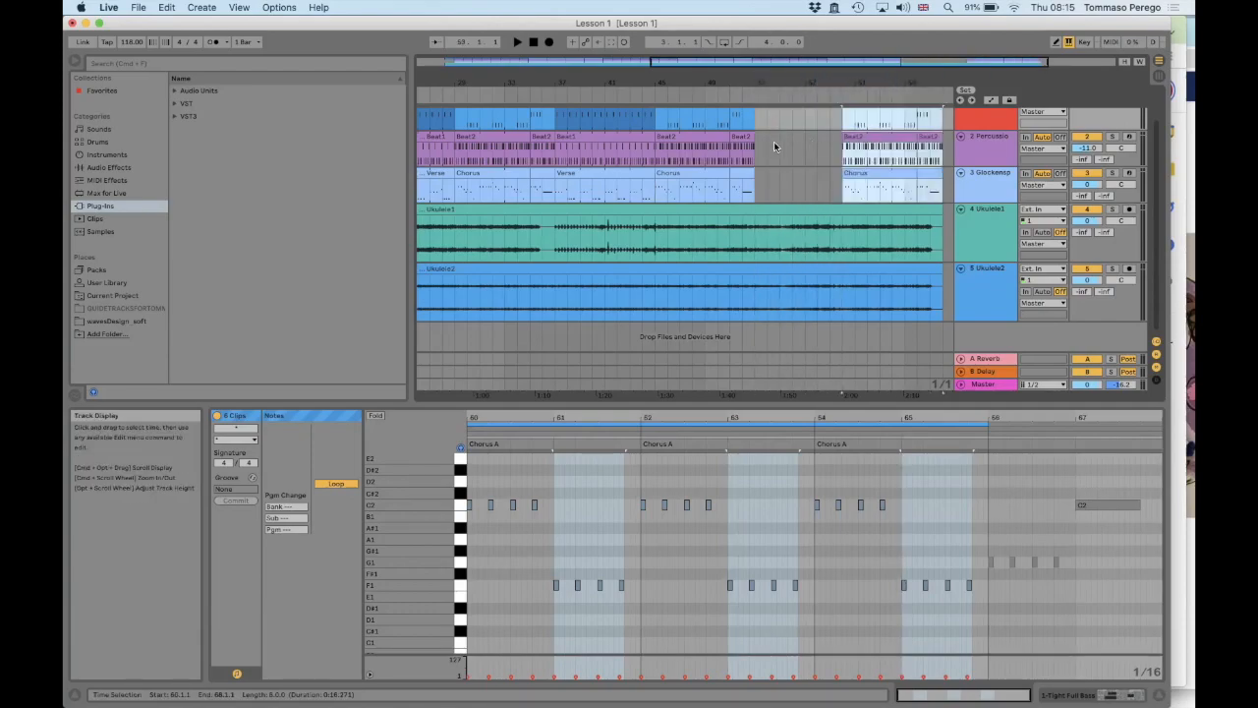
pyautogui.moveTo(810, 82); pyautogui.dragTo(745, 96)
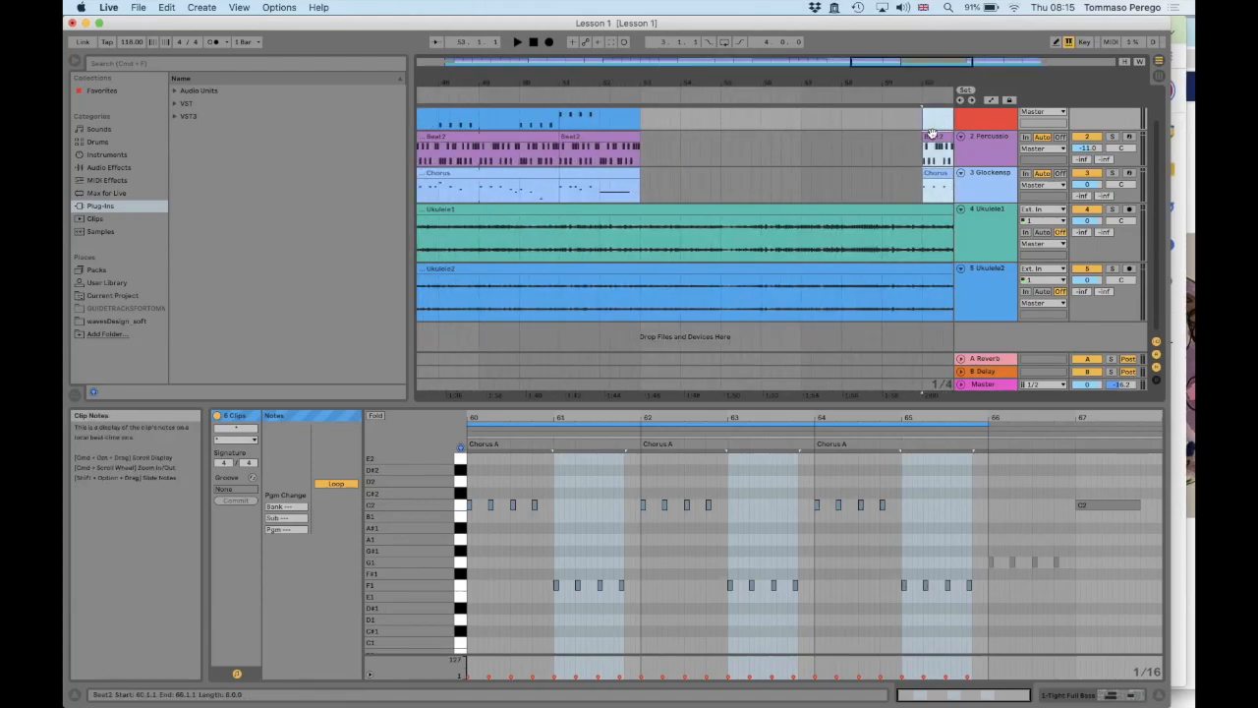
pyautogui.moveTo(928, 135); pyautogui.dragTo(893, 133)
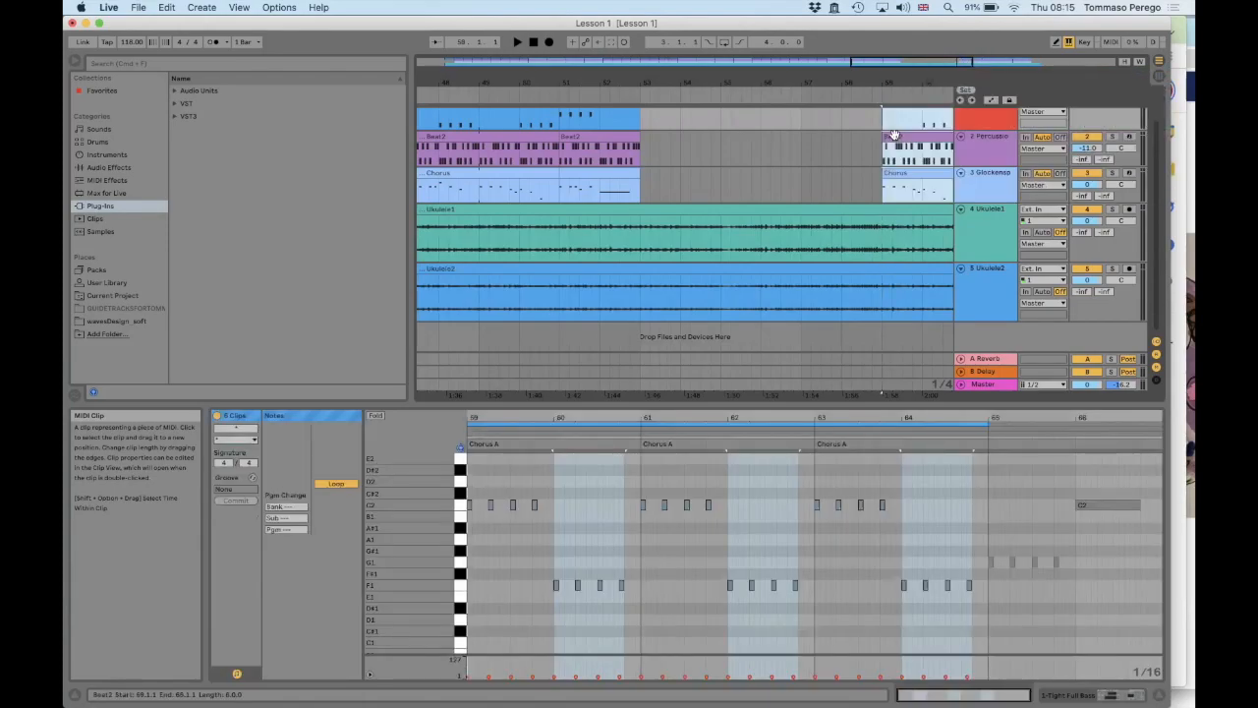
# Play the arrangement from 59.1.1 to check the last chorus, and set the Percussion track volume to -4.1 dB
pyautogui.moveTo(843, 80); pyautogui.dragTo(838, 51)
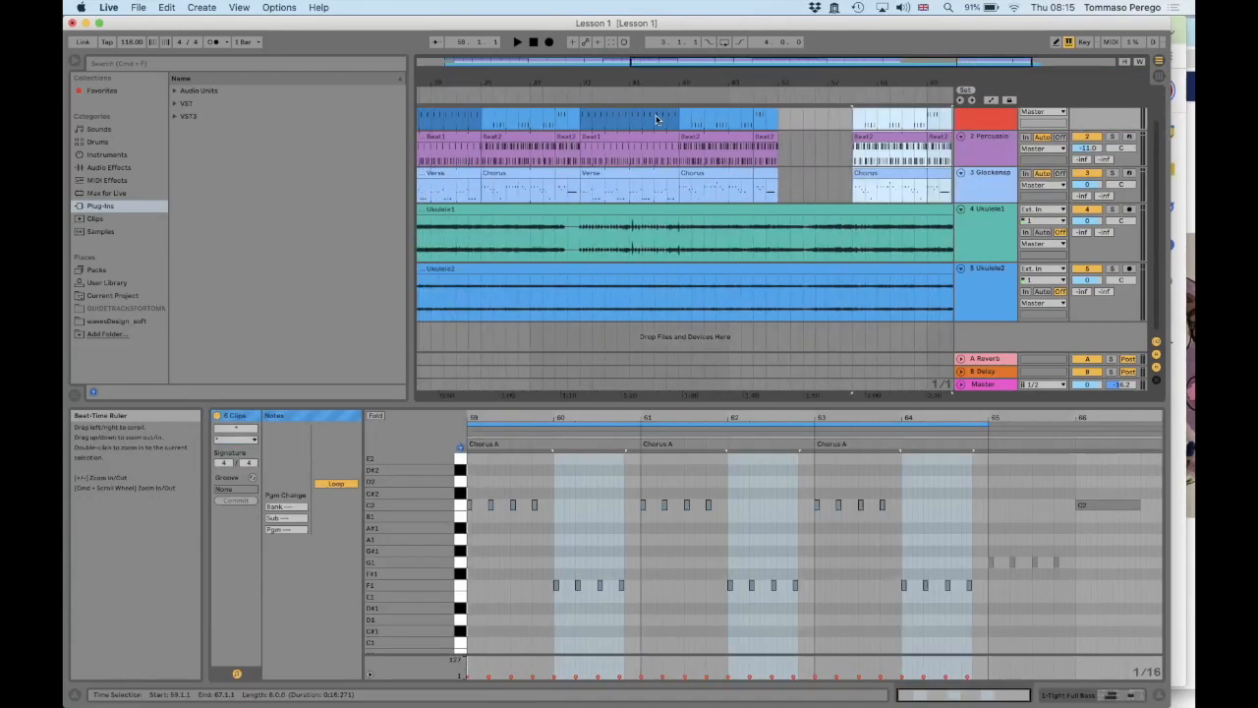
pyautogui.click(716, 185)
pyautogui.keyDown('shift'); pyautogui.click(770, 116); pyautogui.keyUp('shift')
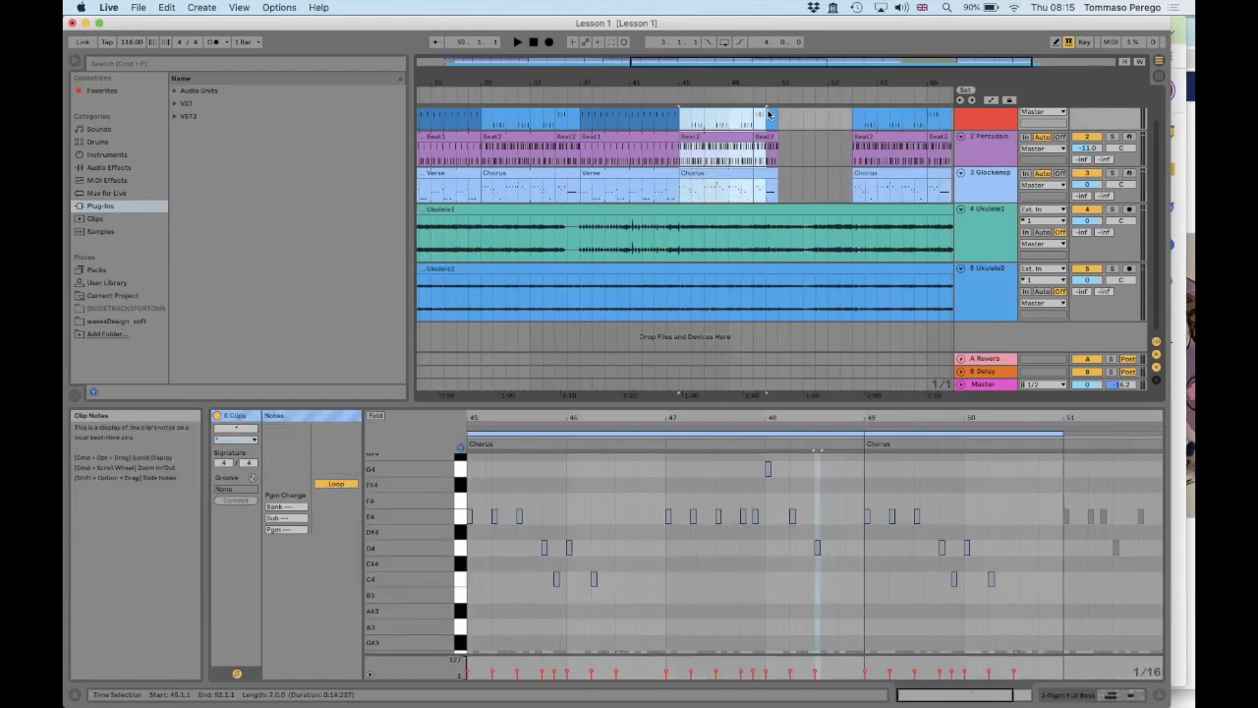
pyautogui.press('h')
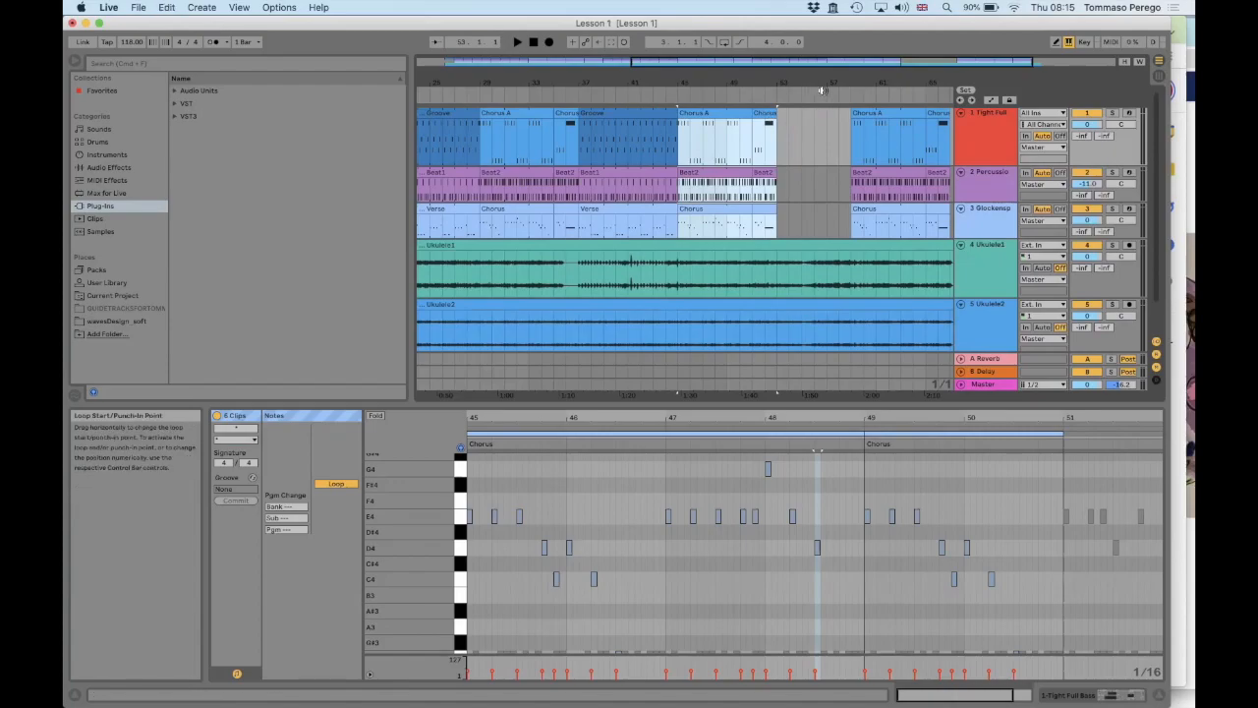
pyautogui.click(851, 190)
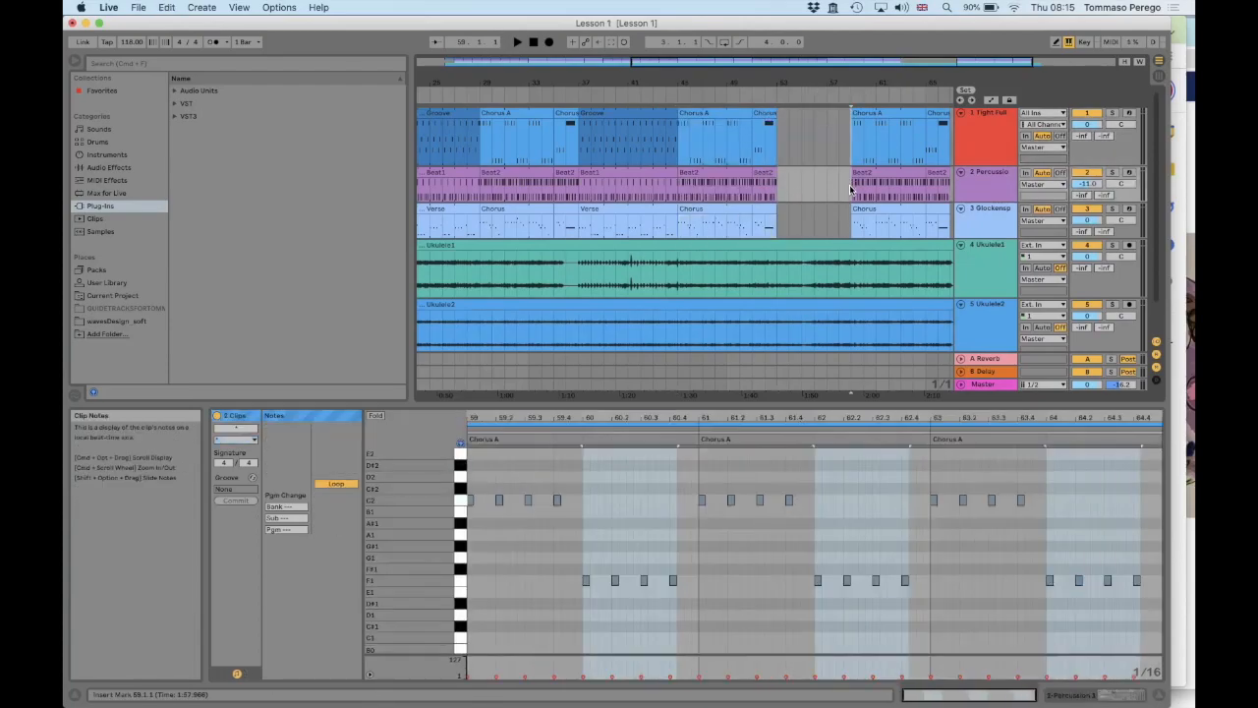
pyautogui.click(850, 227)
pyautogui.moveTo(862, 78)
pyautogui.mouseDown()
pyautogui.moveTo(842, 63)
pyautogui.moveTo(838, 78)
pyautogui.mouseUp()
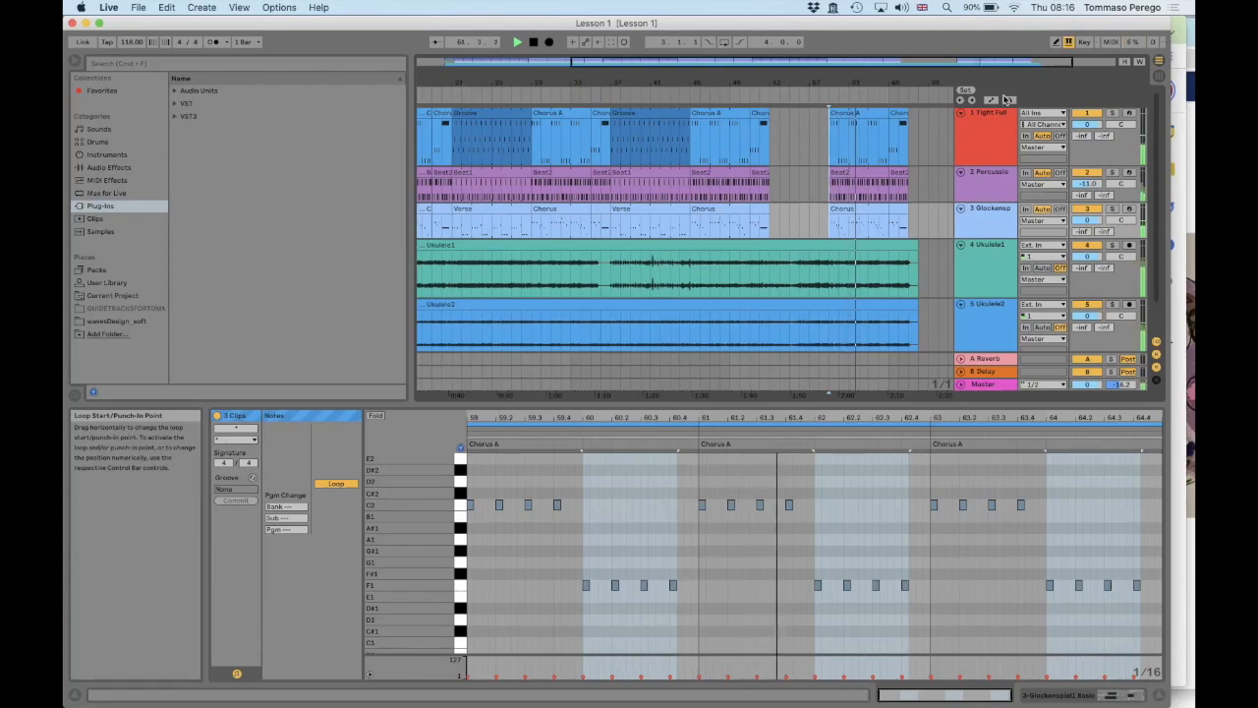
pyautogui.moveTo(1086, 187); pyautogui.dragTo(1086, 184)
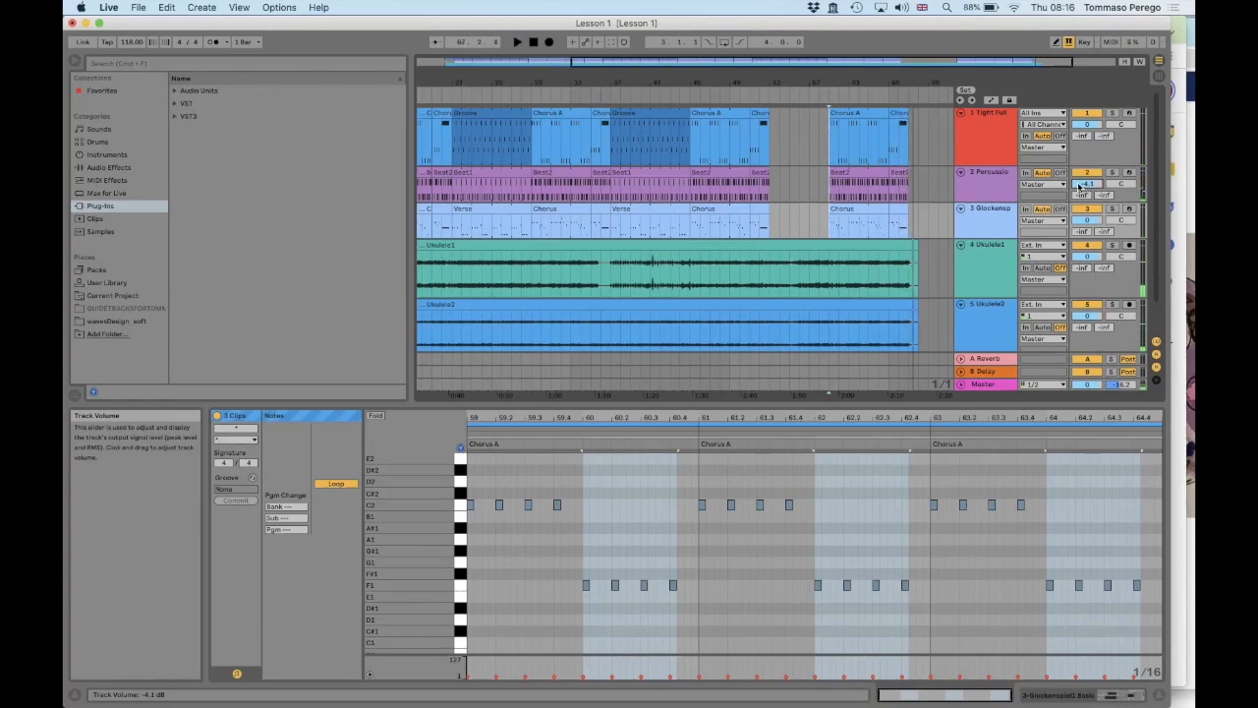
# Trim the ends of the Ukulele1 and Ukulele2 clips to about 67.2.3, shortly after the last chorus
pyautogui.hscroll(-5, 822, 247)
pyautogui.scroll(-2, 822, 247)
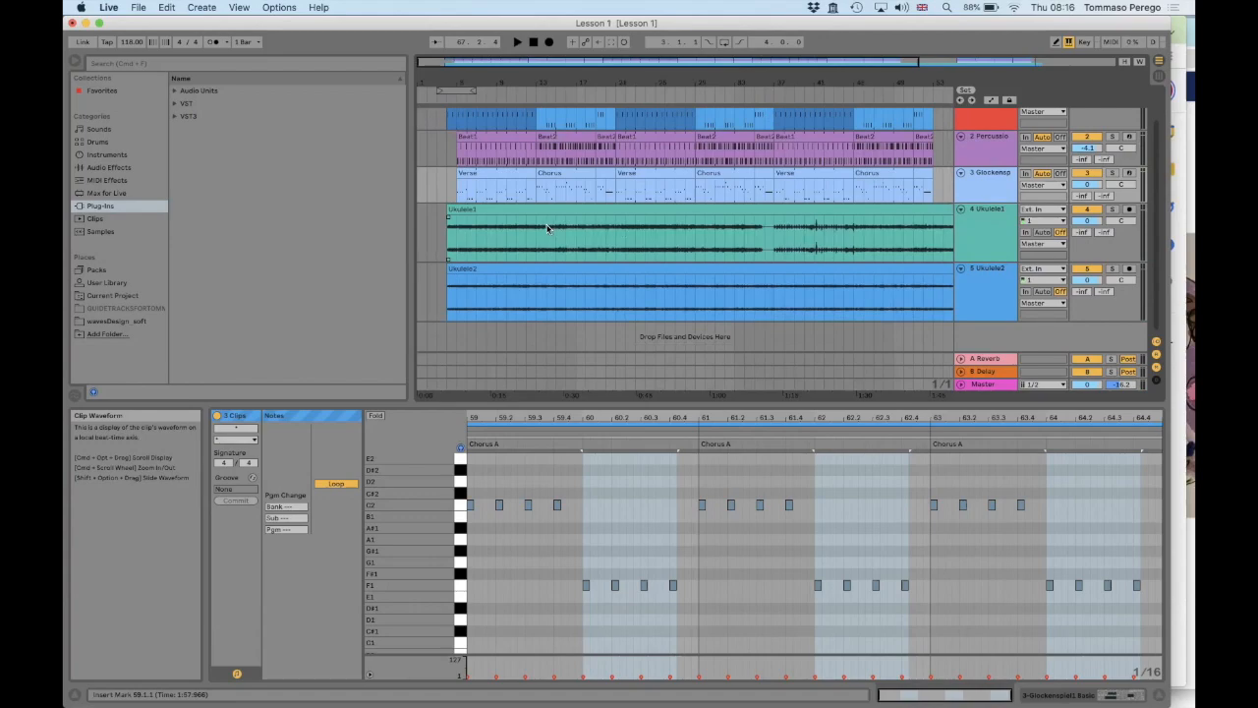
pyautogui.hscroll(6, 714, 241)
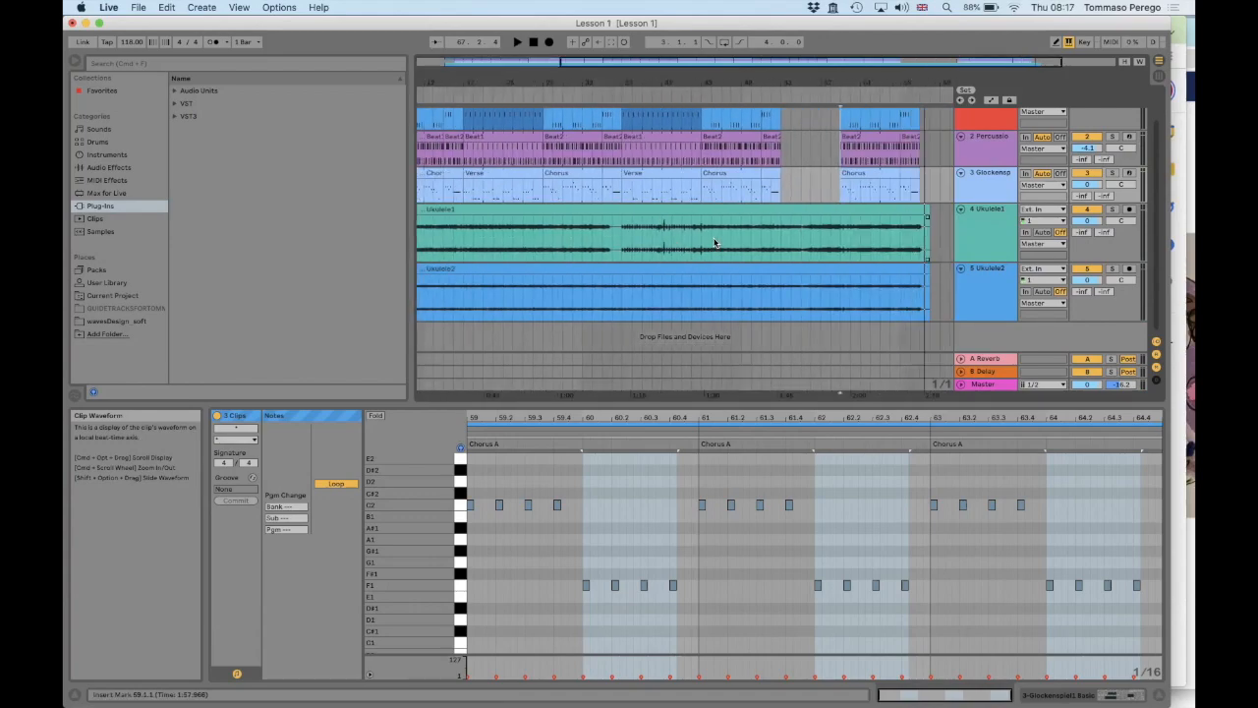
pyautogui.moveTo(783, 102); pyautogui.dragTo(828, 218)
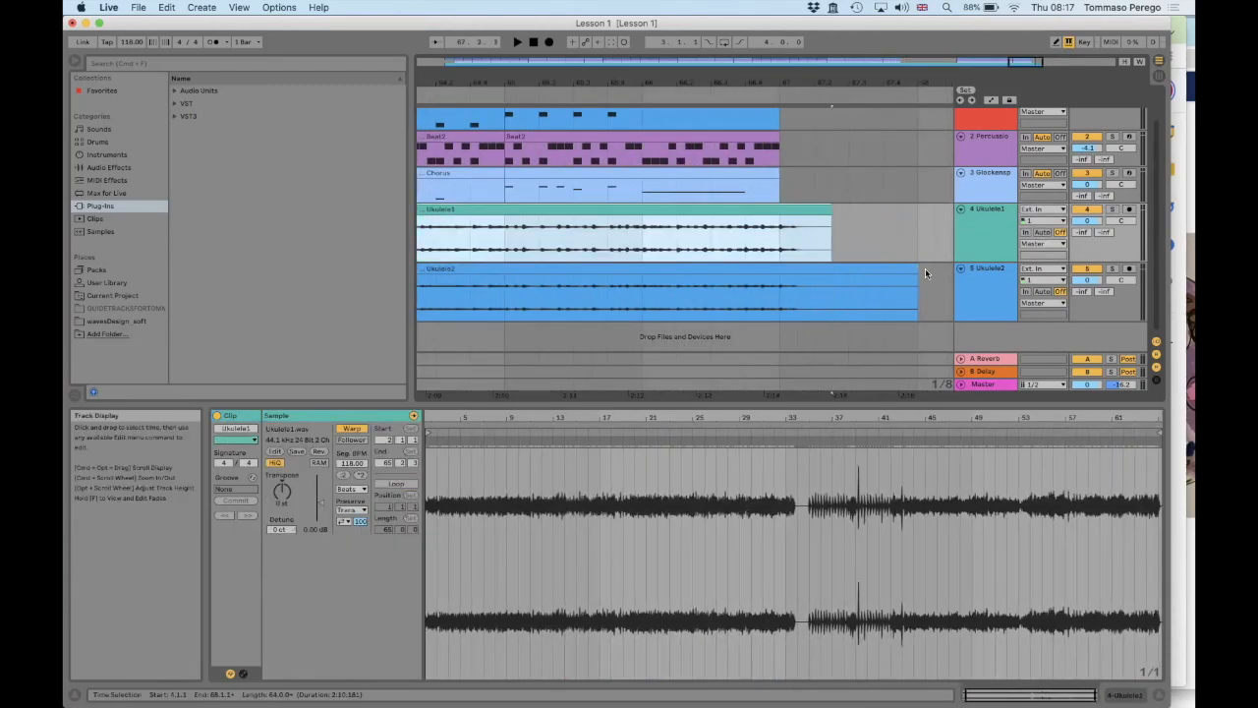
pyautogui.moveTo(919, 269); pyautogui.dragTo(832, 261)
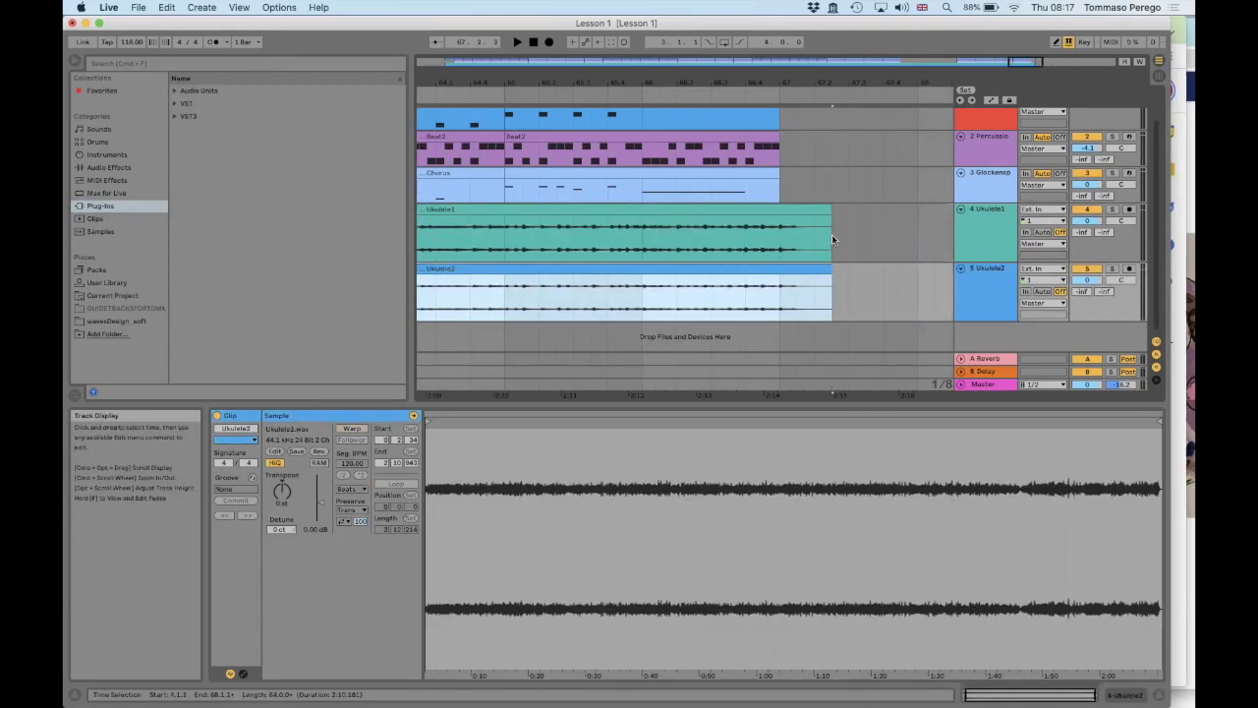
# Add fade-outs starting around bar 67 to the ends of both ukulele clips and adjust the slope of the Ukulele1 fade
pyautogui.moveTo(828, 216); pyautogui.dragTo(790, 224)
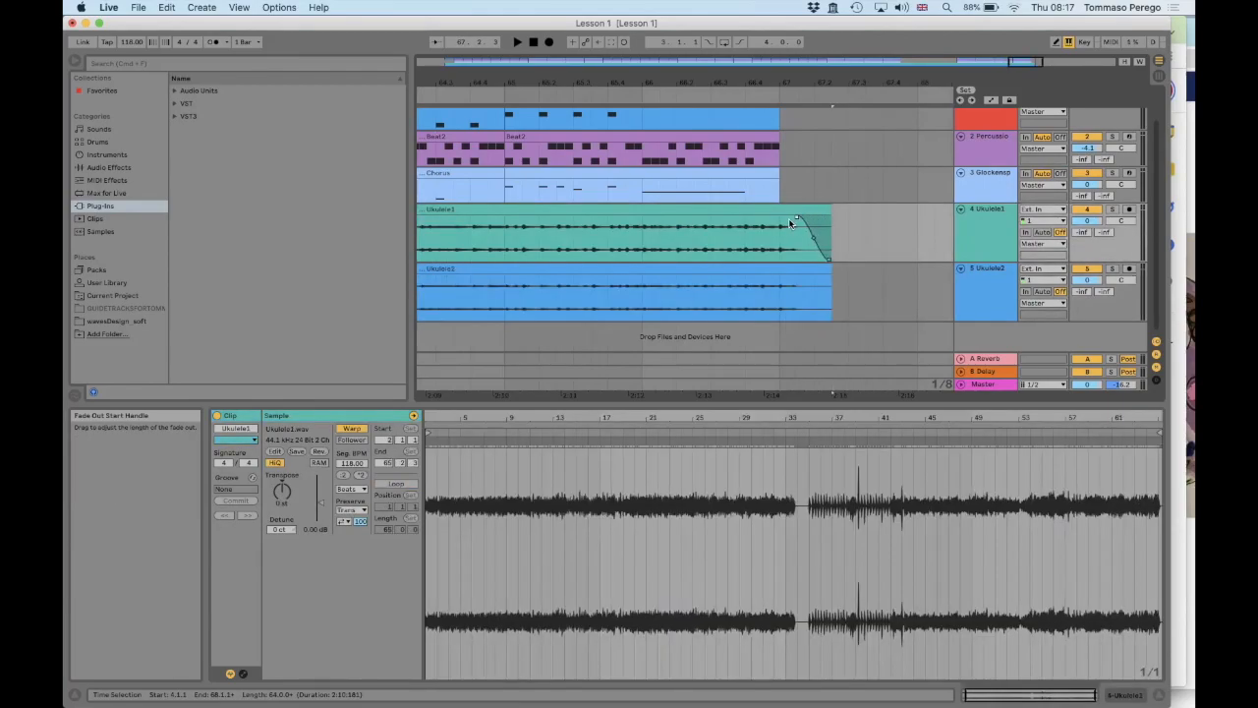
pyautogui.click(825, 268)
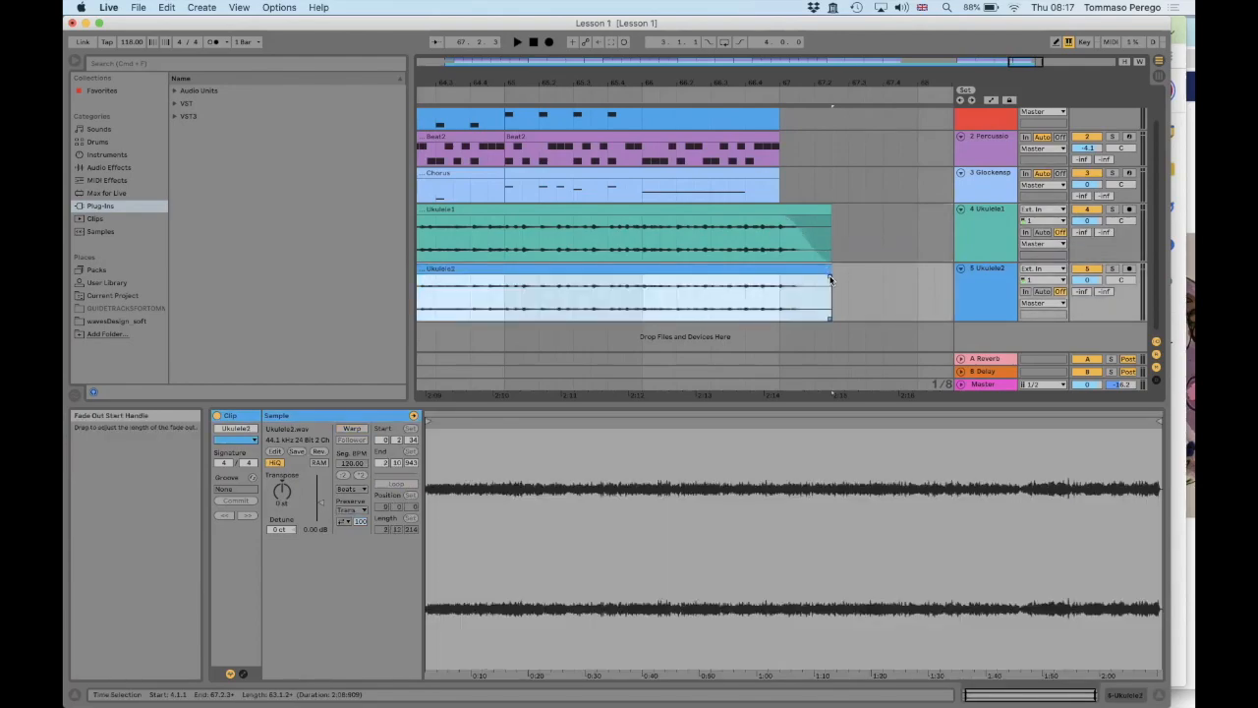
pyautogui.moveTo(829, 277); pyautogui.dragTo(788, 281)
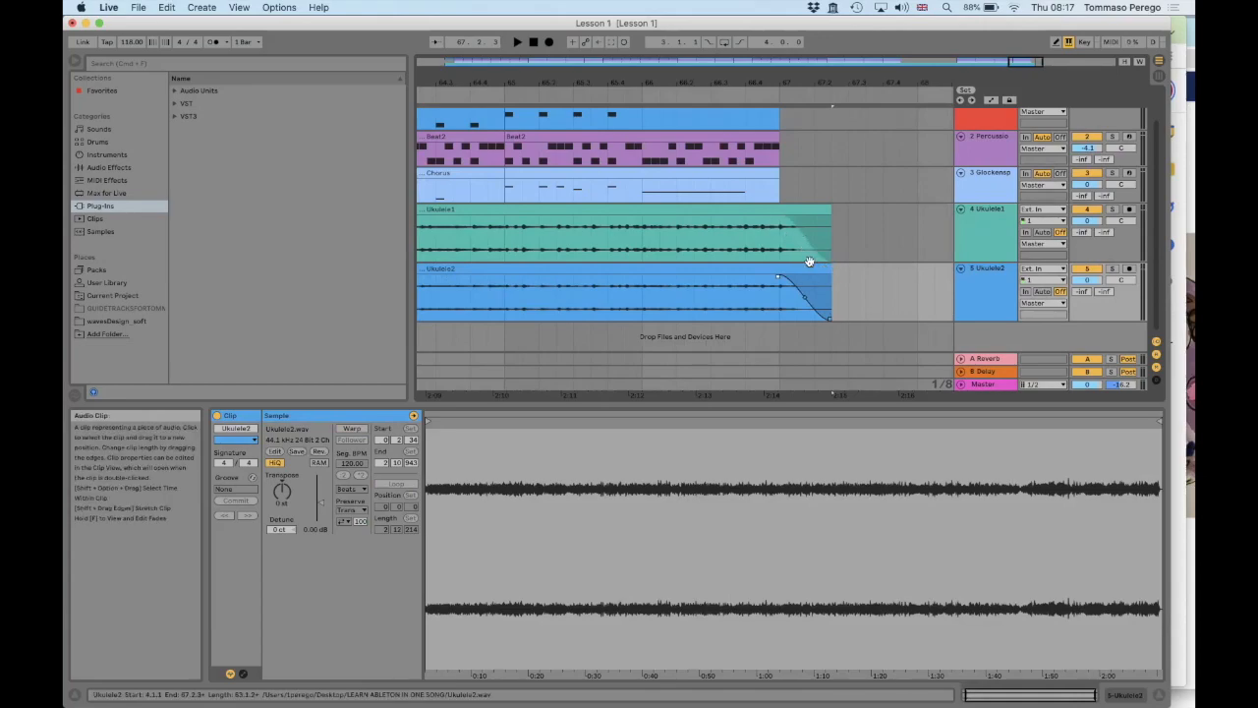
pyautogui.moveTo(804, 237); pyautogui.dragTo(807, 240)
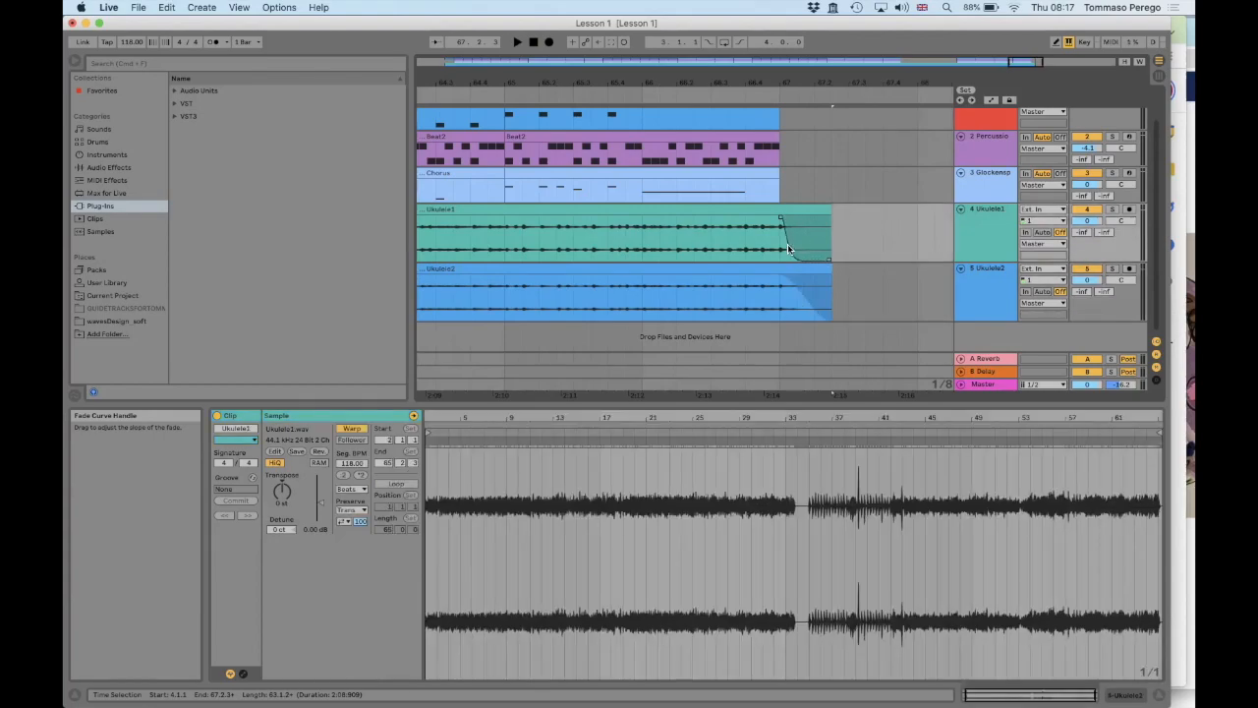
pyautogui.moveTo(788, 244); pyautogui.dragTo(814, 235)
# Save the Live Set and switch to Session View
pyautogui.click(881, 235)
pyautogui.hscroll(-1, 880, 237)
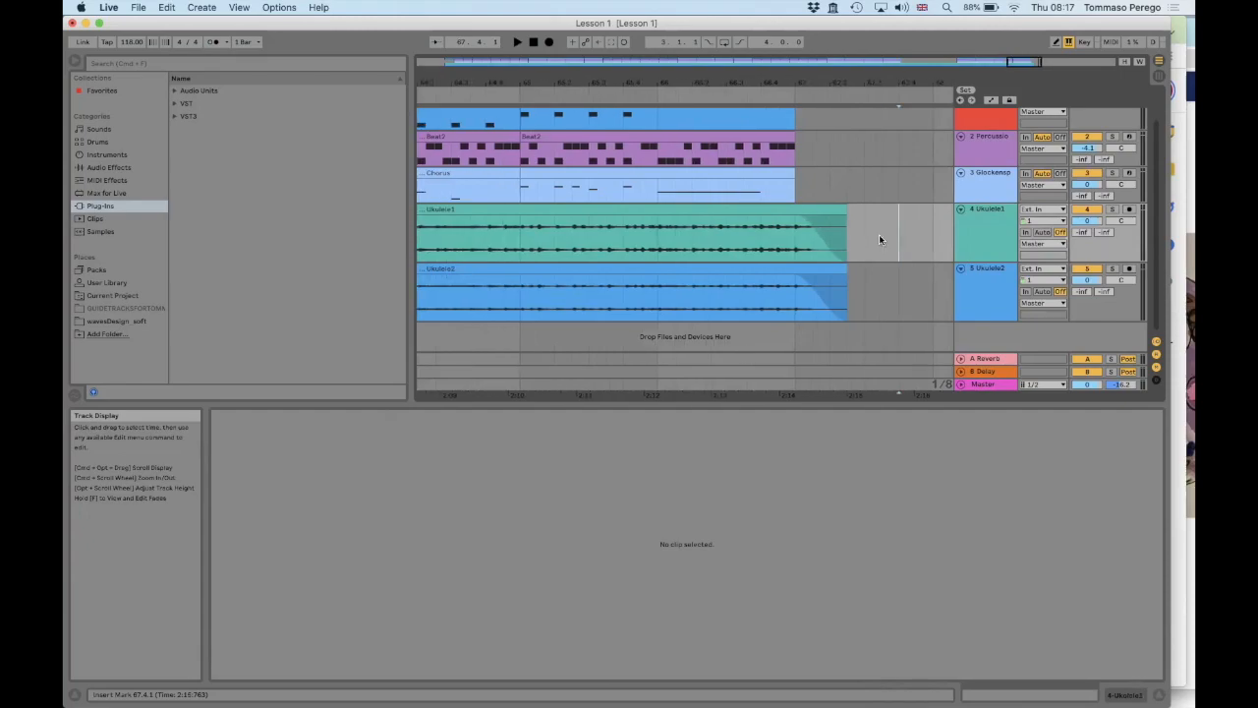
pyautogui.press('super+s')
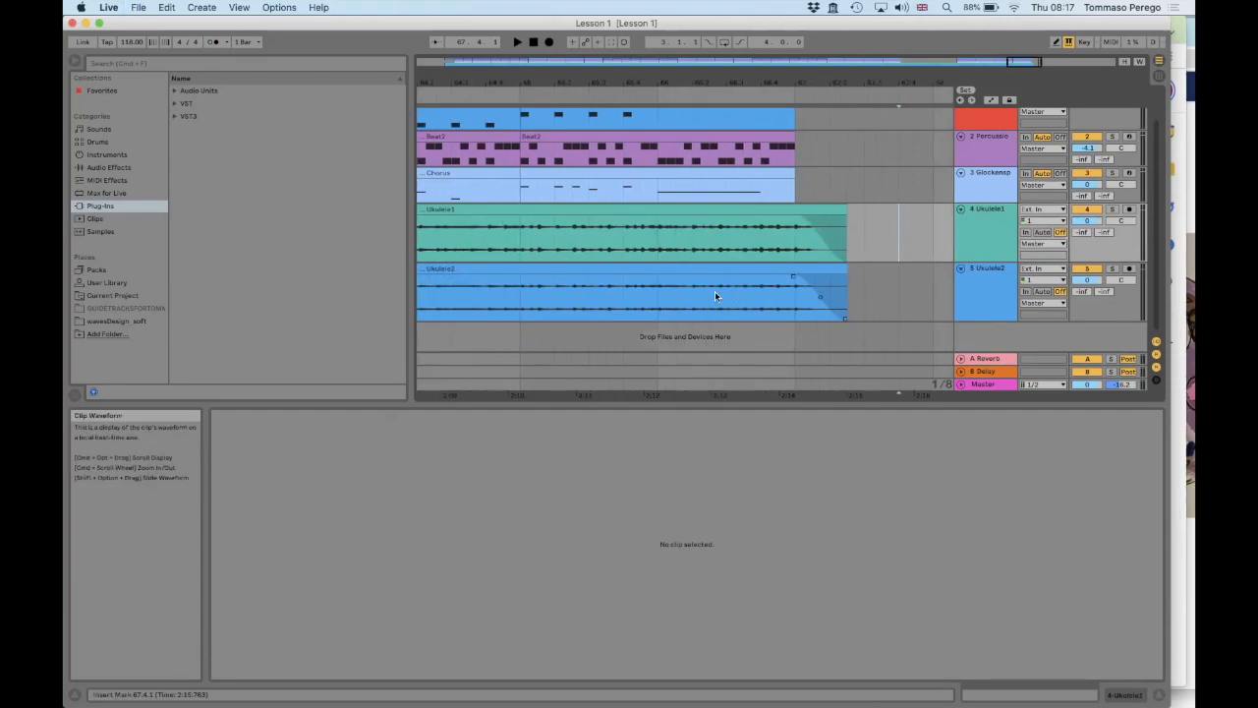
pyautogui.hscroll(-10, 715, 296)
pyautogui.press('Tab')
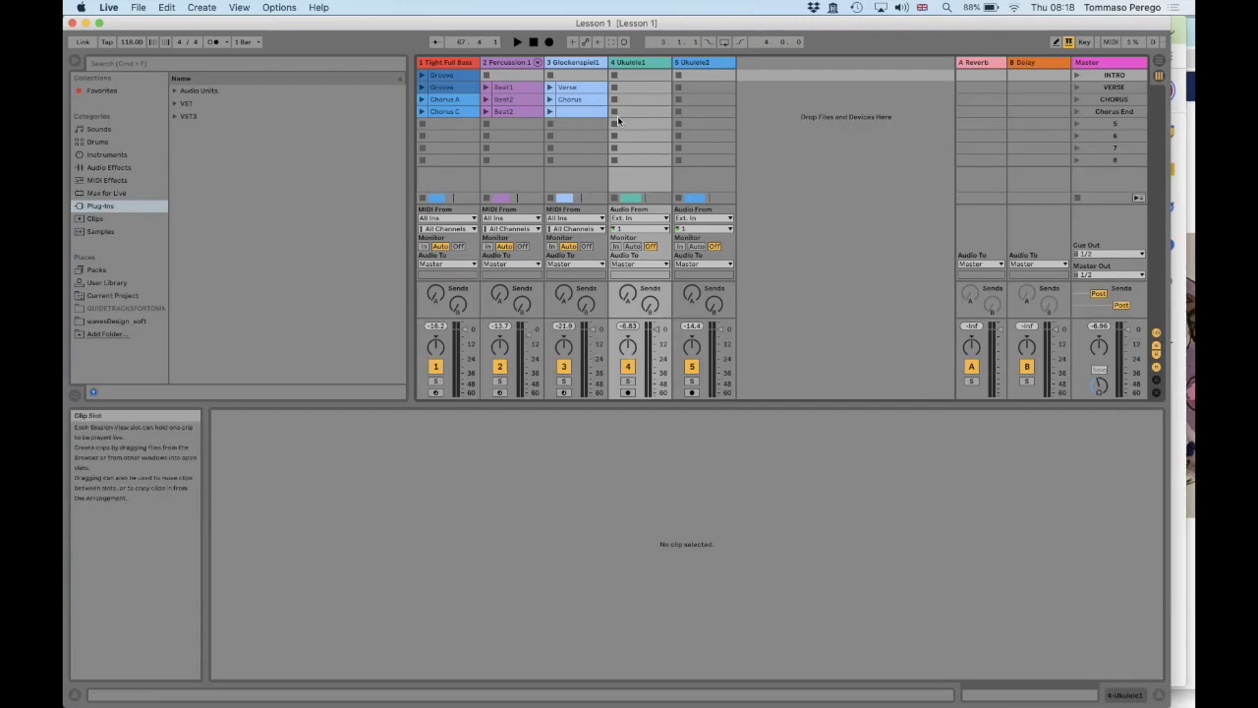
# Insert a MIDI track and move it after the Ukulele2 track
pyautogui.click(201, 8)
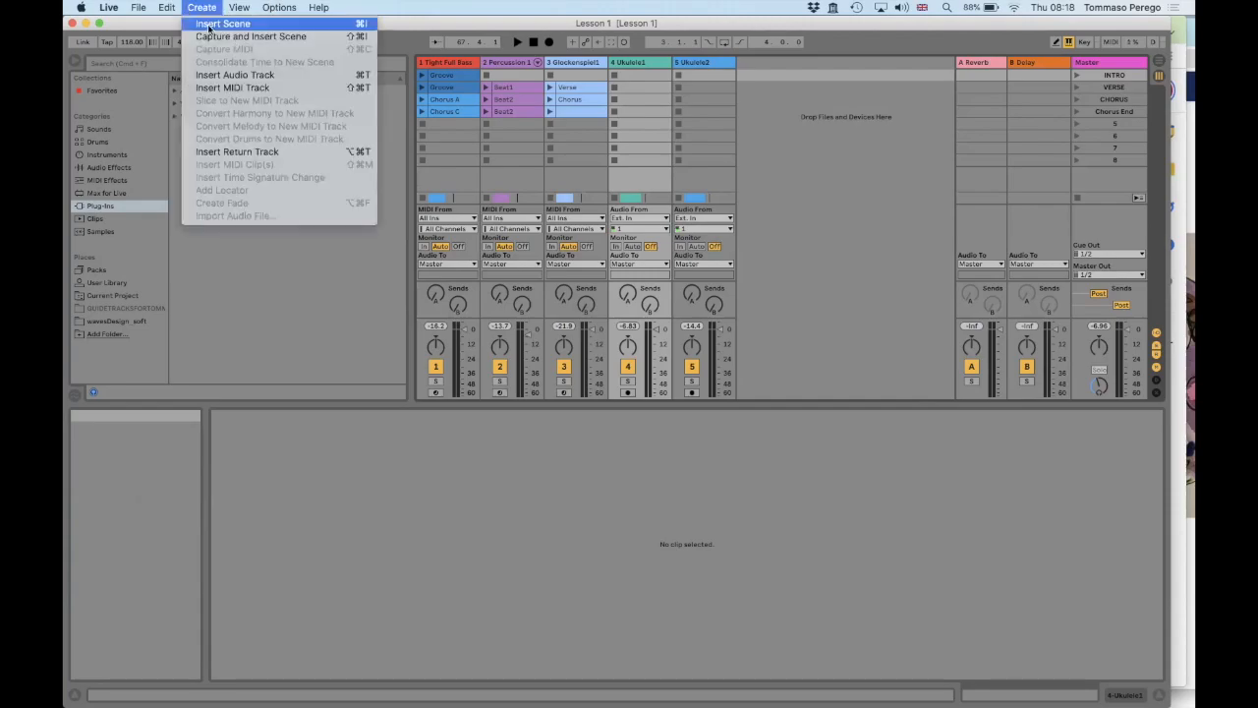
pyautogui.click(225, 88)
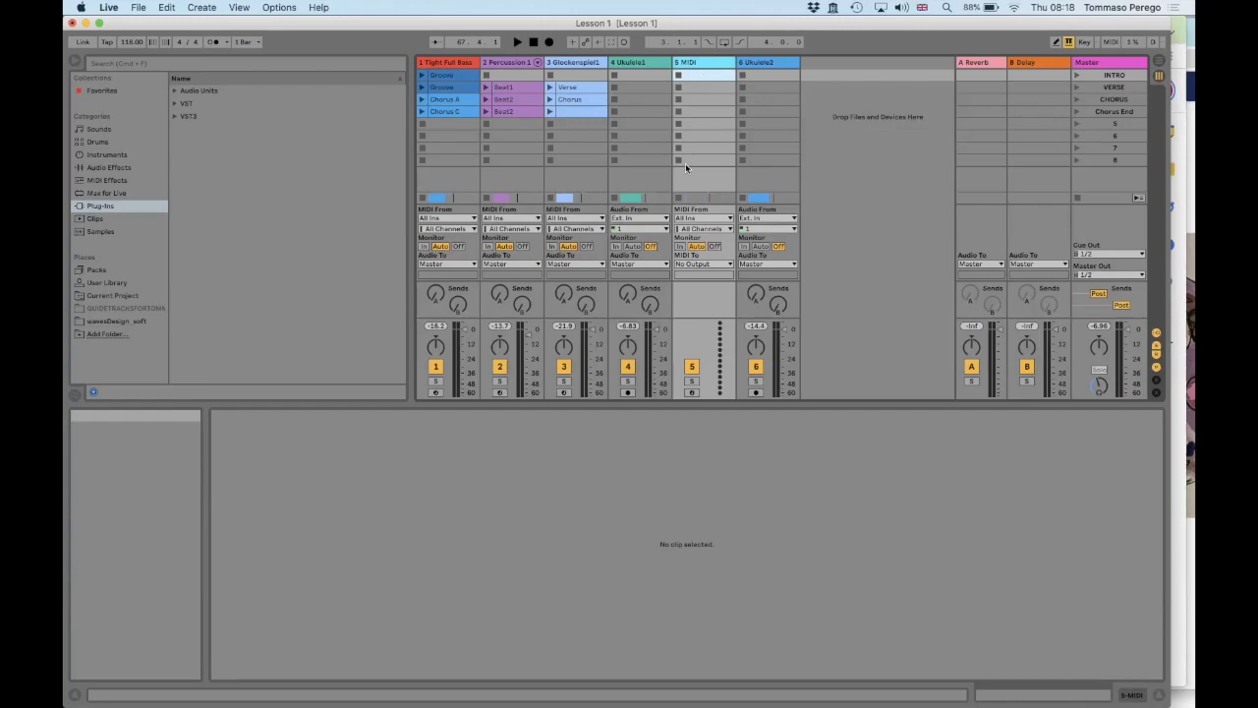
pyautogui.moveTo(707, 65); pyautogui.dragTo(775, 66)
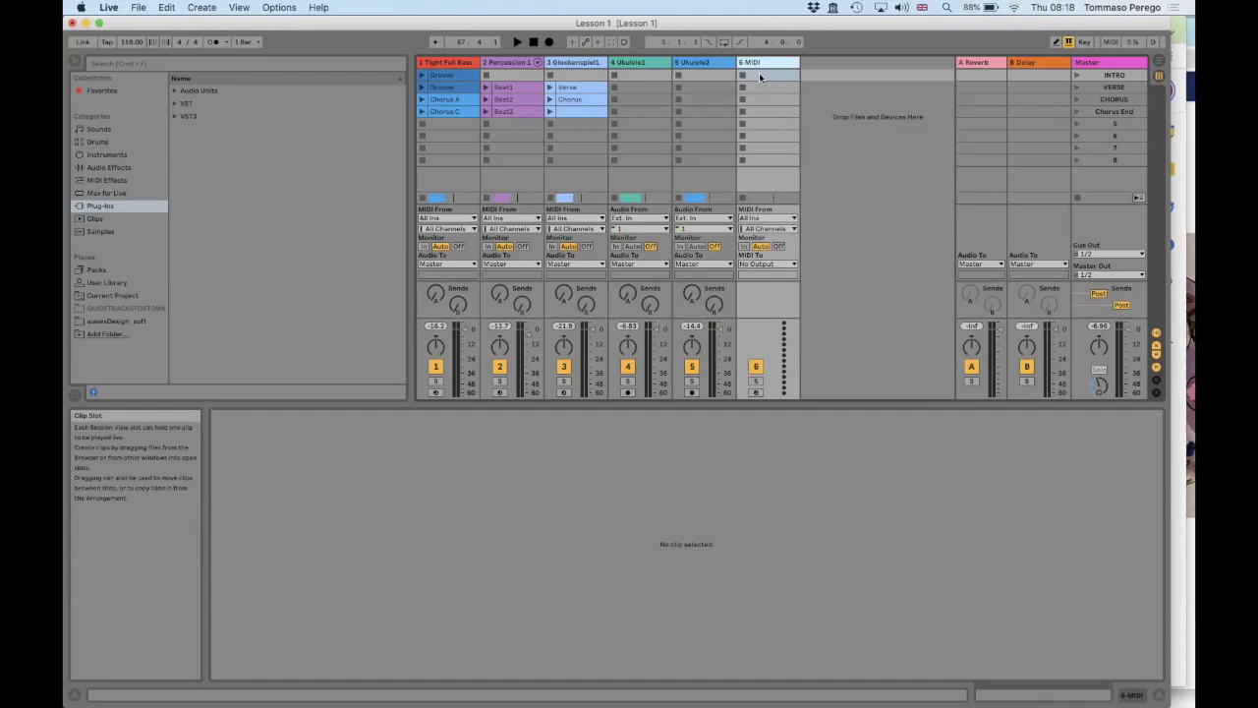
# Create an empty MIDI clip in the INTRO slot of the MIDI track and delete it again
pyautogui.doubleClick(759, 75)
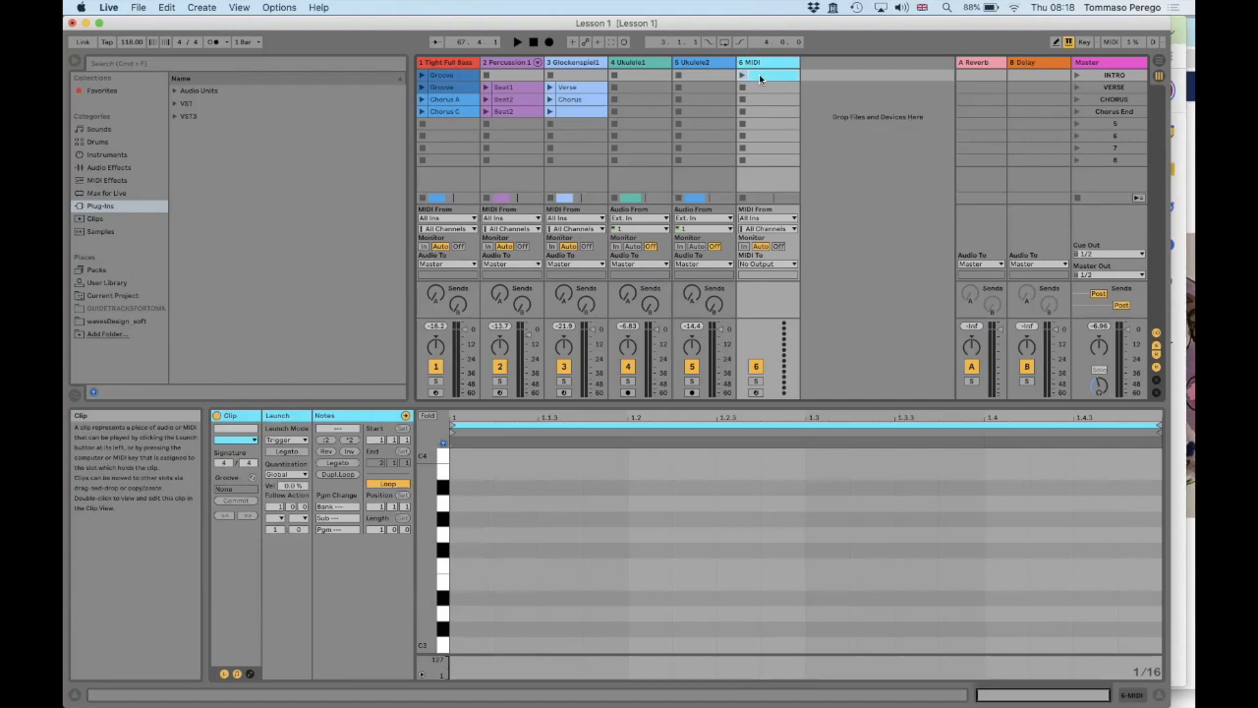
pyautogui.press('Delete')
pyautogui.click(709, 77)
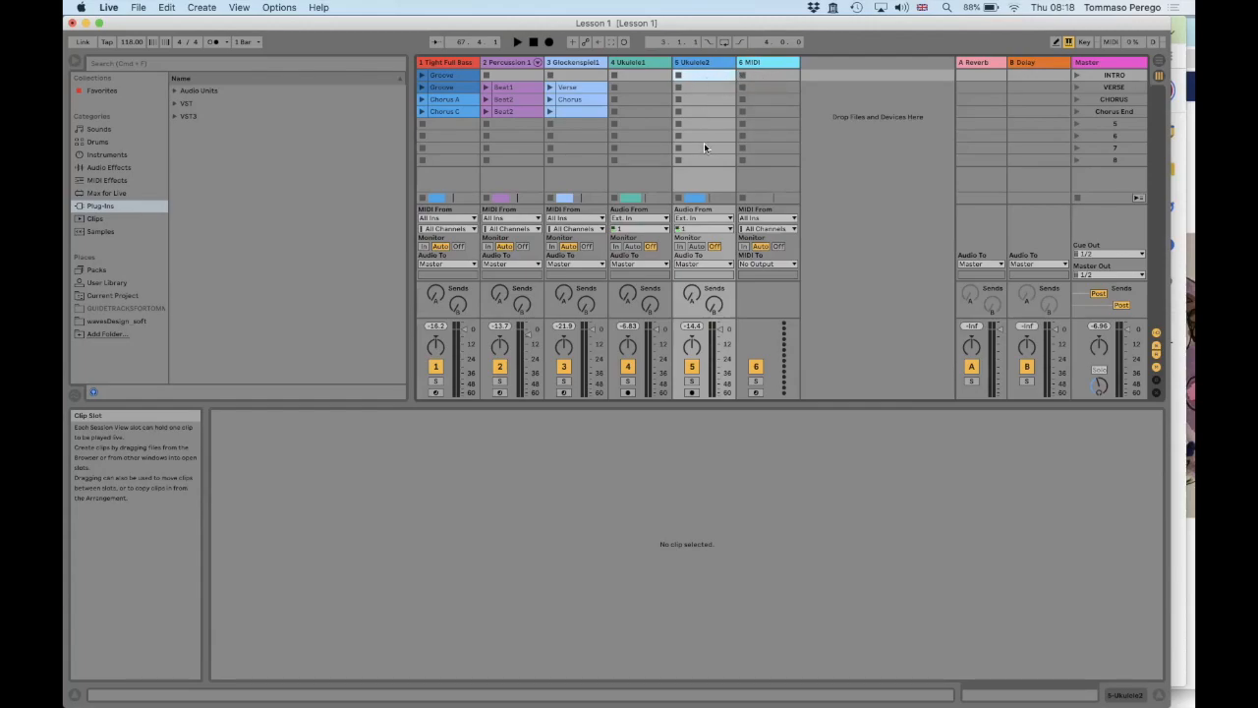
pyautogui.click(698, 93)
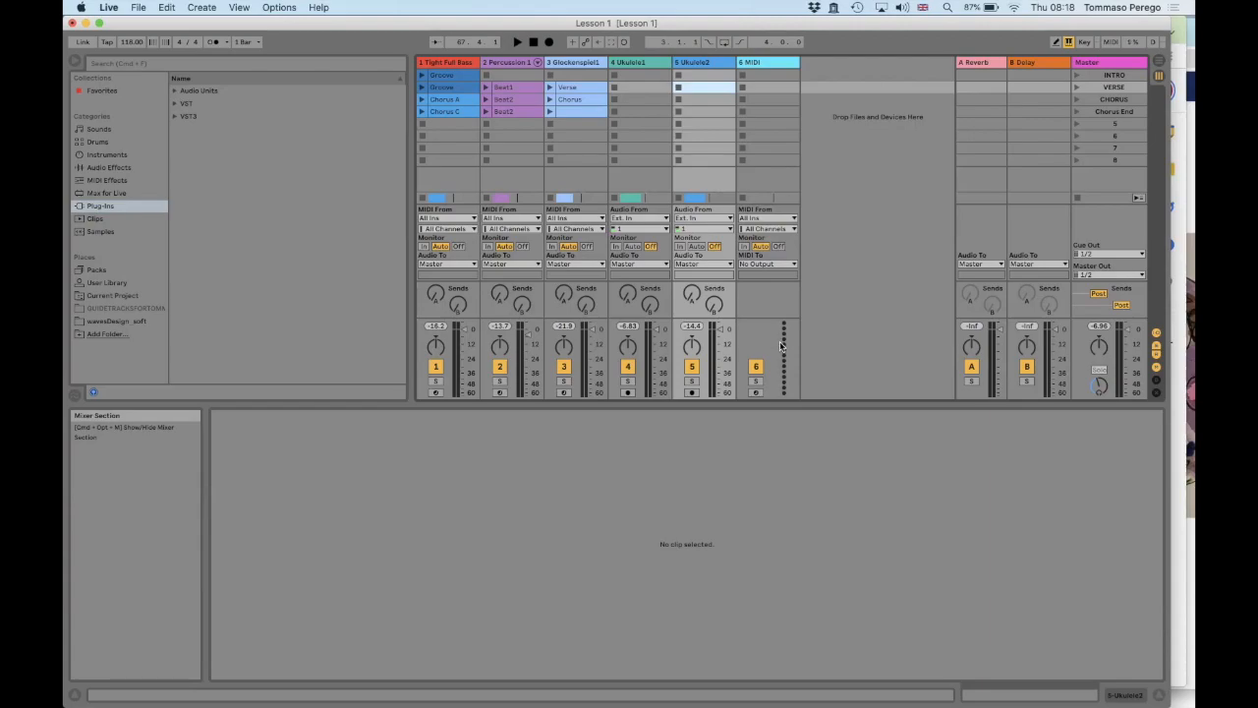
# Load the Collision bass preset Agressive Bass.adv onto the MIDI track and disarm the track
pyautogui.click(756, 62)
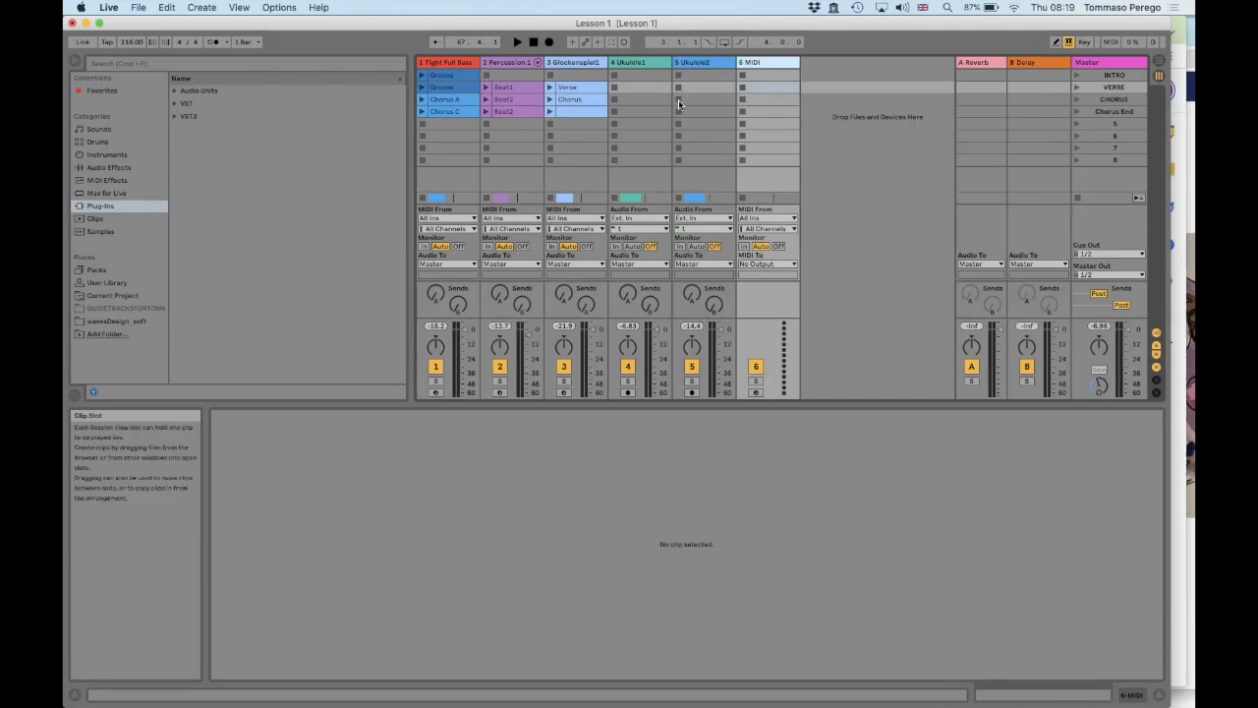
pyautogui.click(98, 154)
pyautogui.click(175, 103)
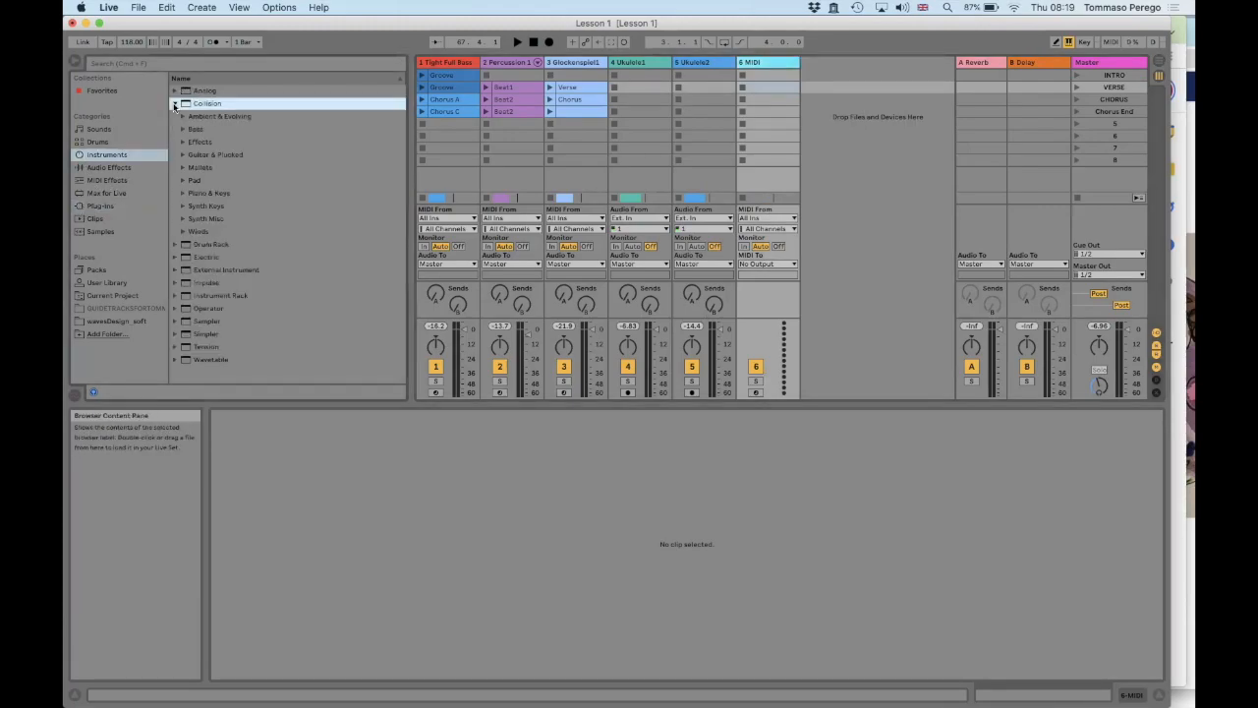
pyautogui.click(182, 129)
pyautogui.click(209, 142)
pyautogui.moveTo(670, 95); pyautogui.dragTo(782, 94)
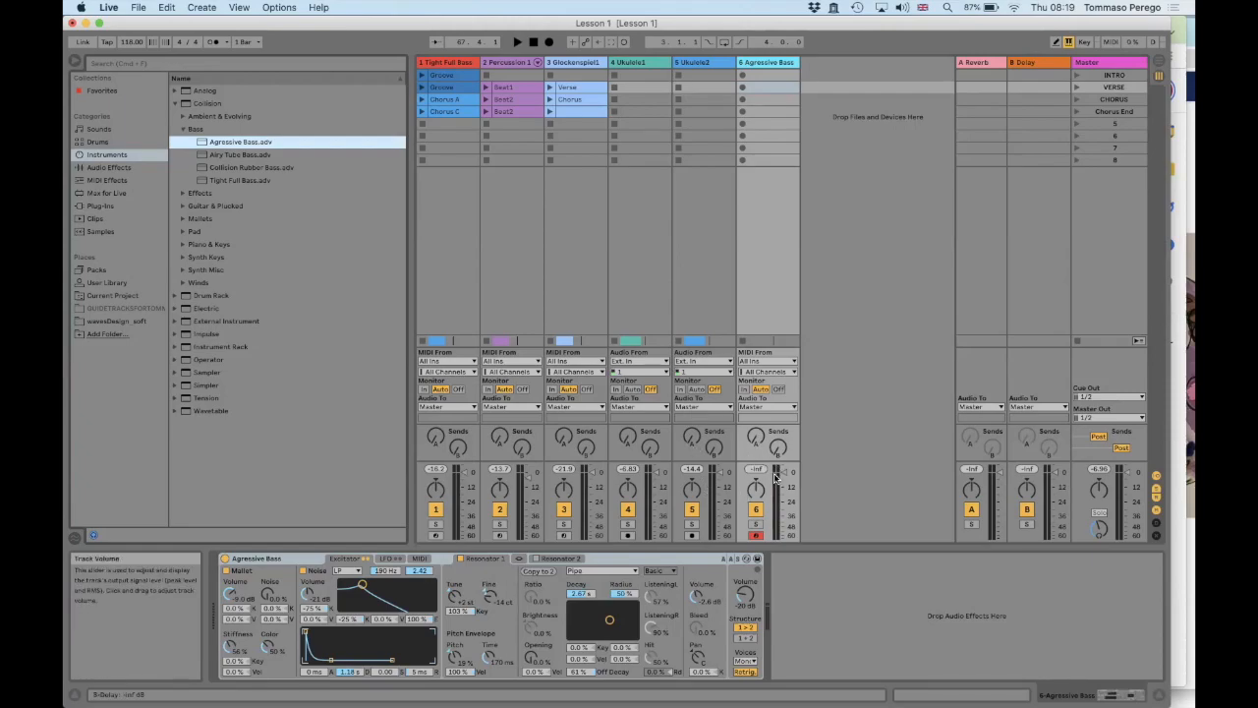
pyautogui.click(756, 536)
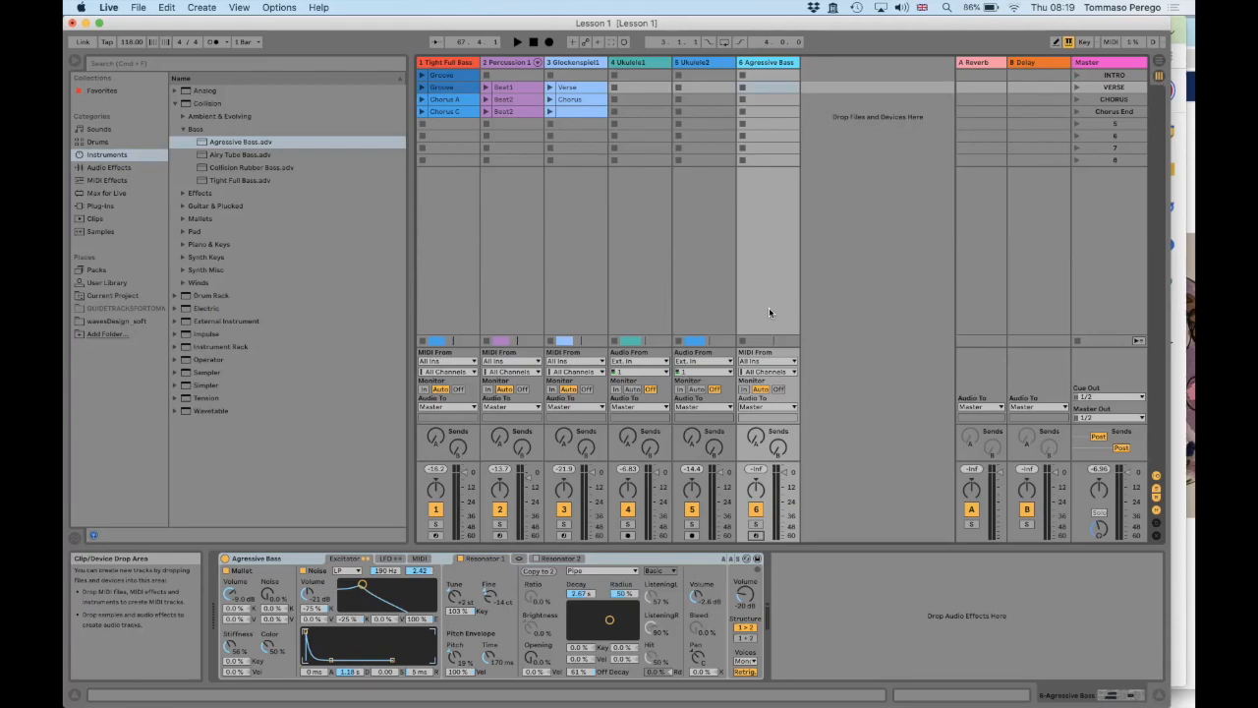
# Undo loading the Agressive Bass instrument and delete the empty MIDI track
pyautogui.click(782, 66)
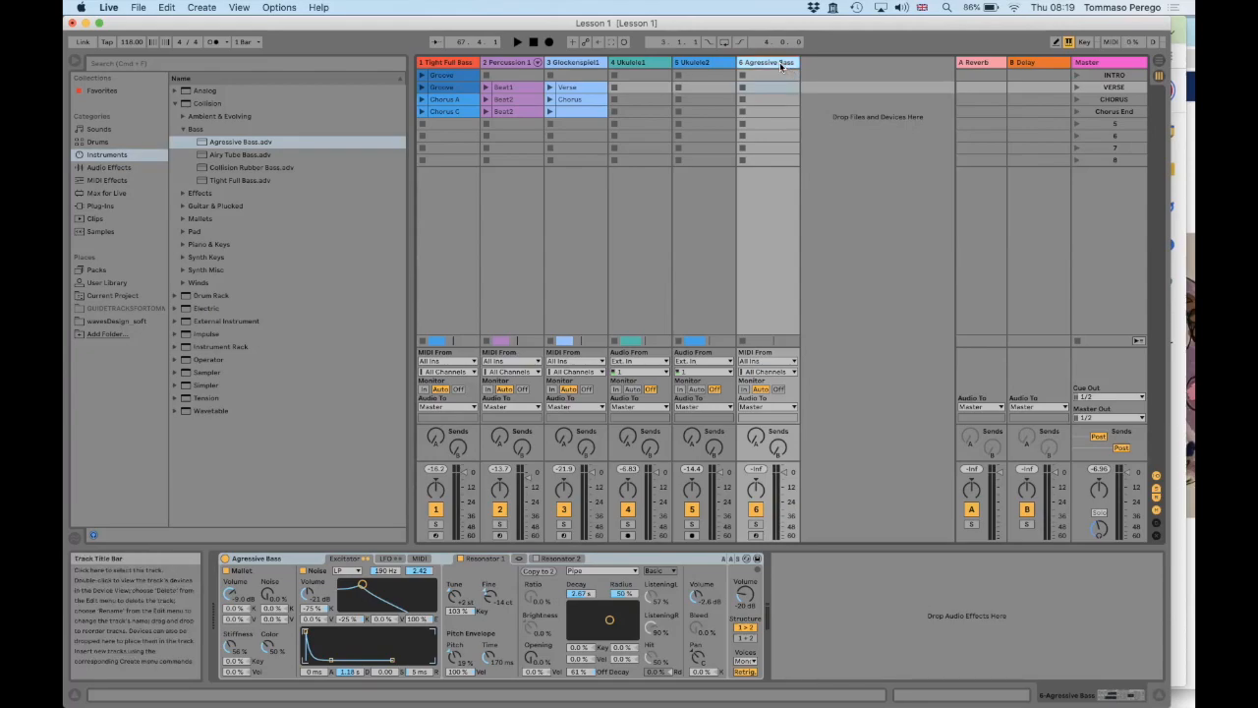
pyautogui.press('super+z')
pyautogui.click(719, 63)
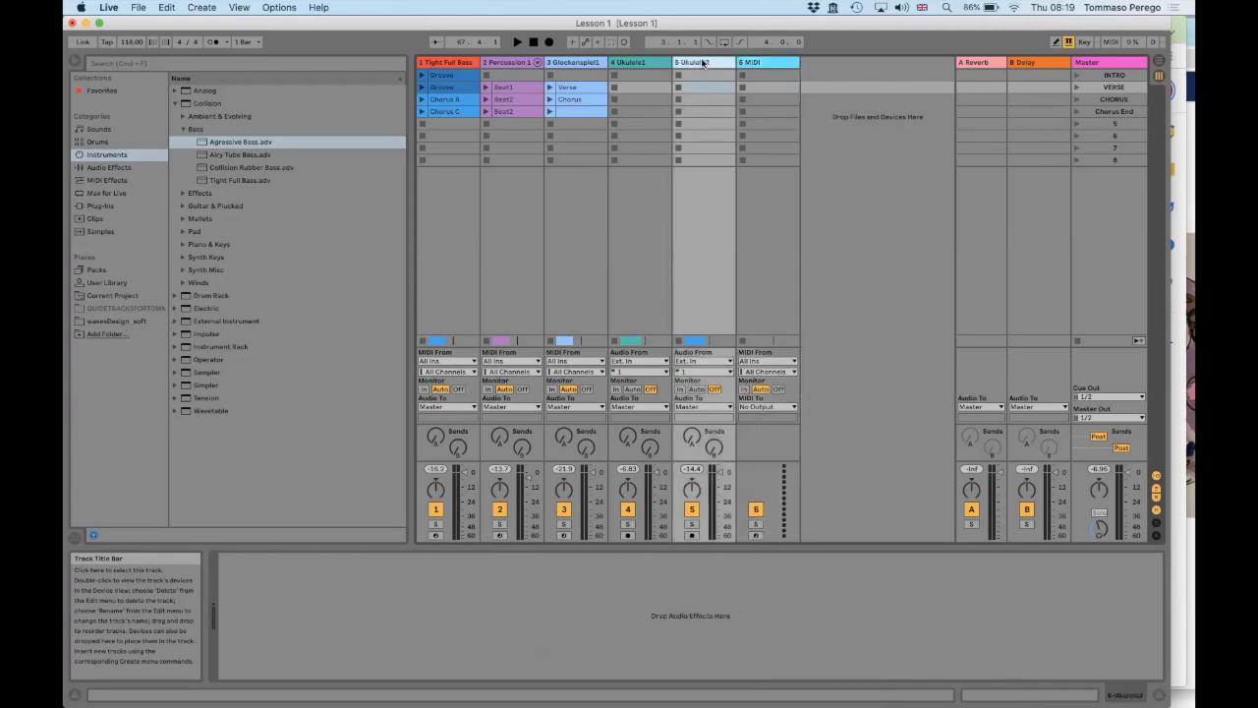
pyautogui.click(753, 65)
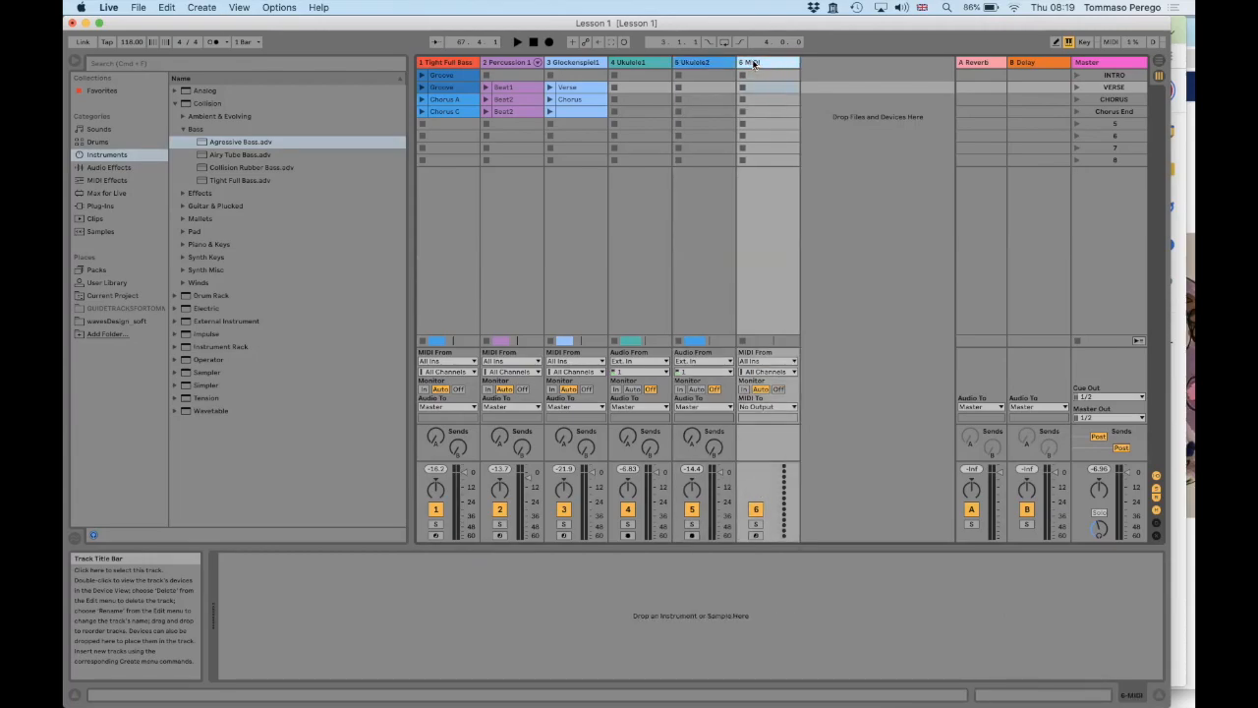
pyautogui.press('Delete')
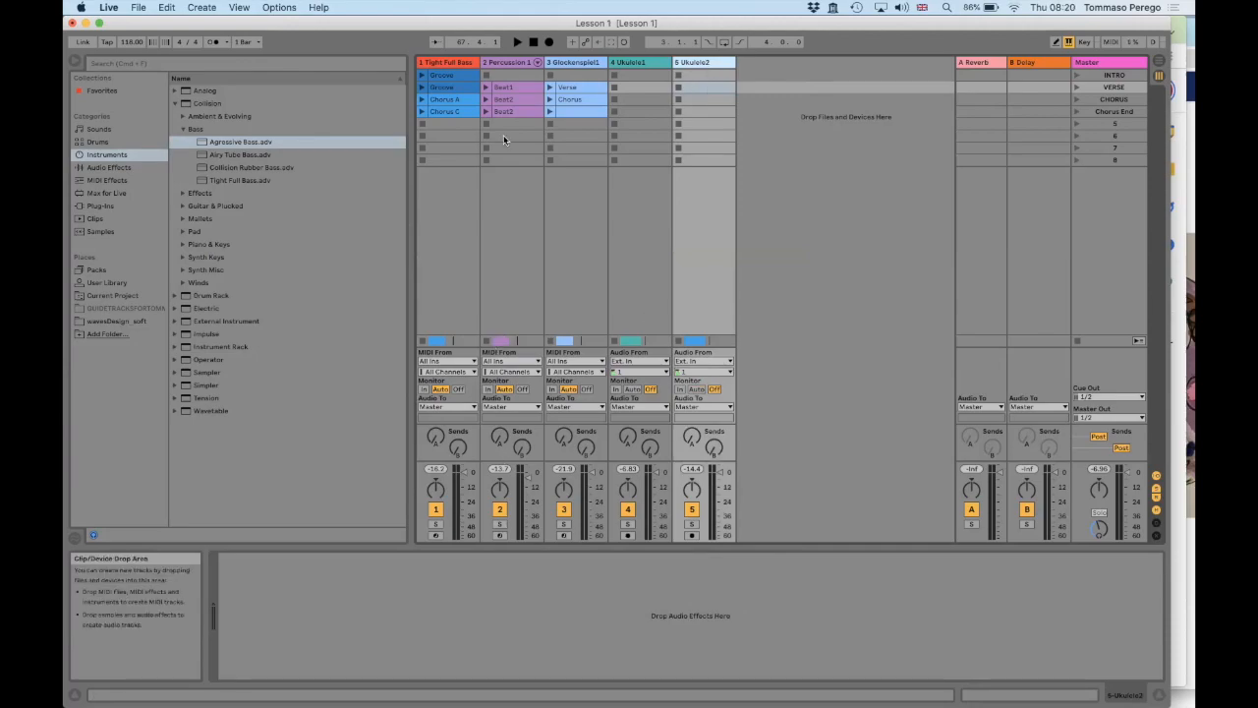
# Select the Percussion and Glockenspiel tracks in turn to view their instruments
pyautogui.click(480, 63)
pyautogui.click(491, 62)
pyautogui.click(593, 63)
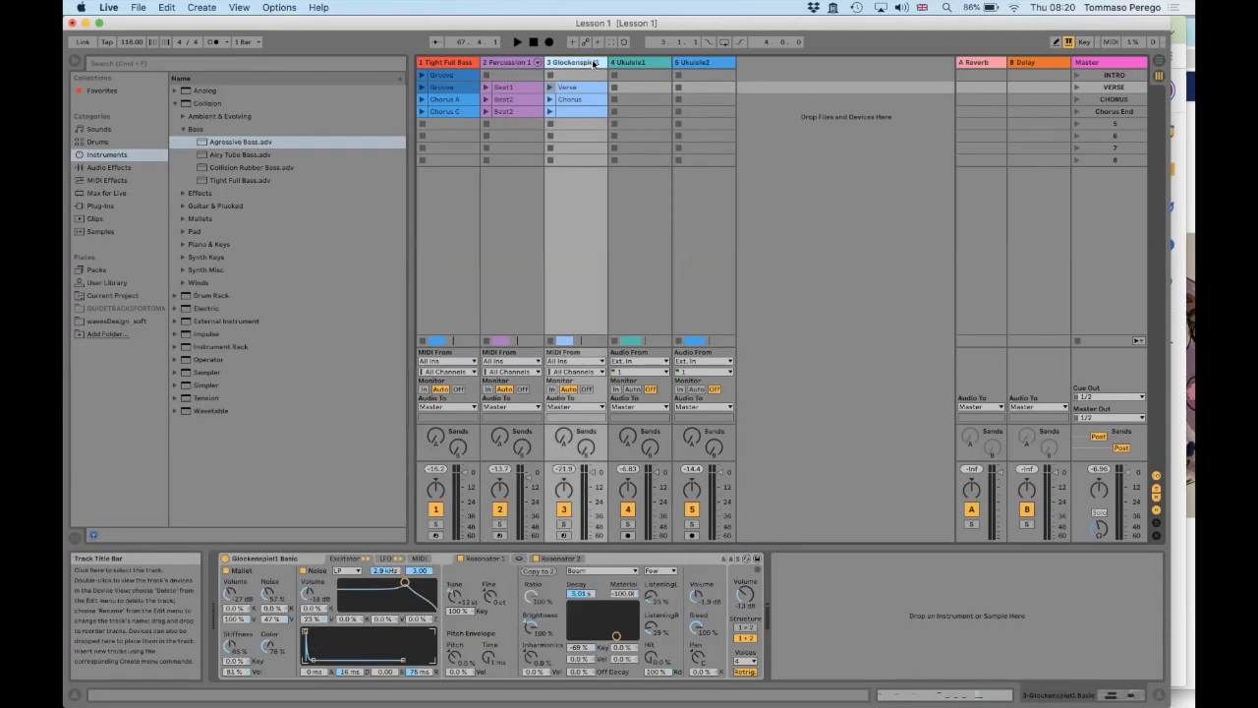